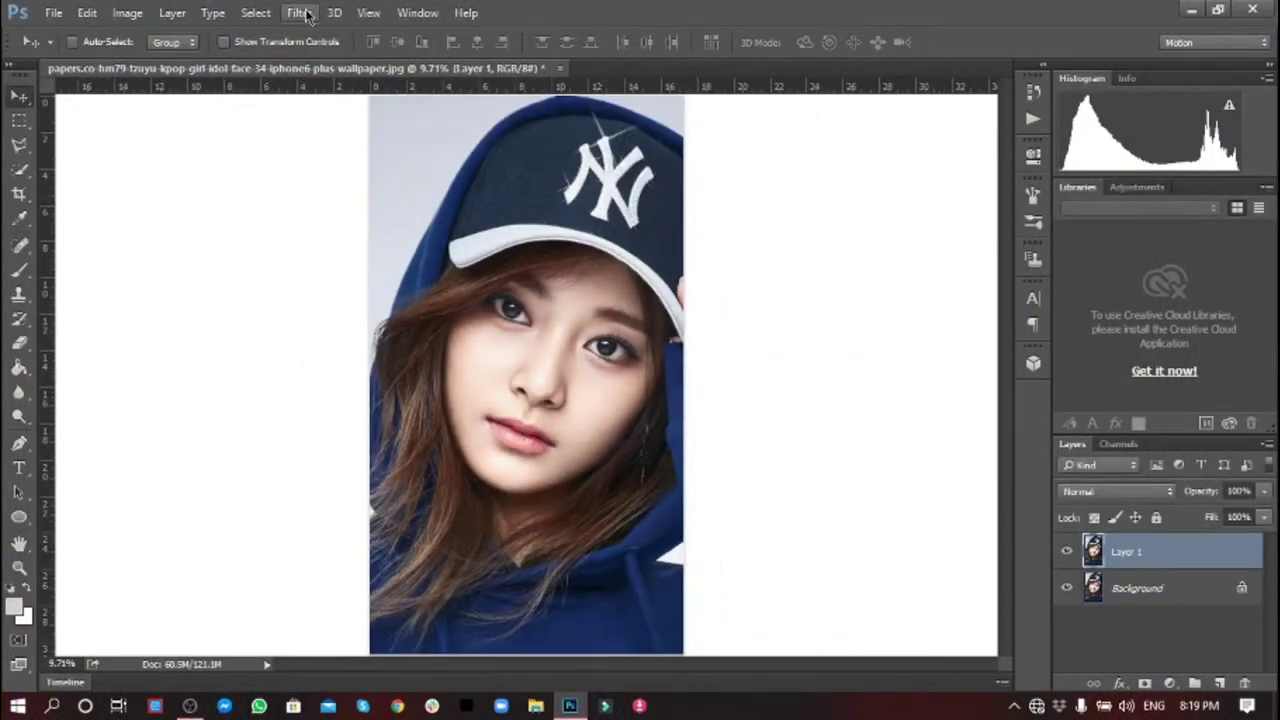
Apply the GREYCstoration noise filter to Layer 1 at its default Strength 200.
left_click(298, 13)
left_click(330, 34)
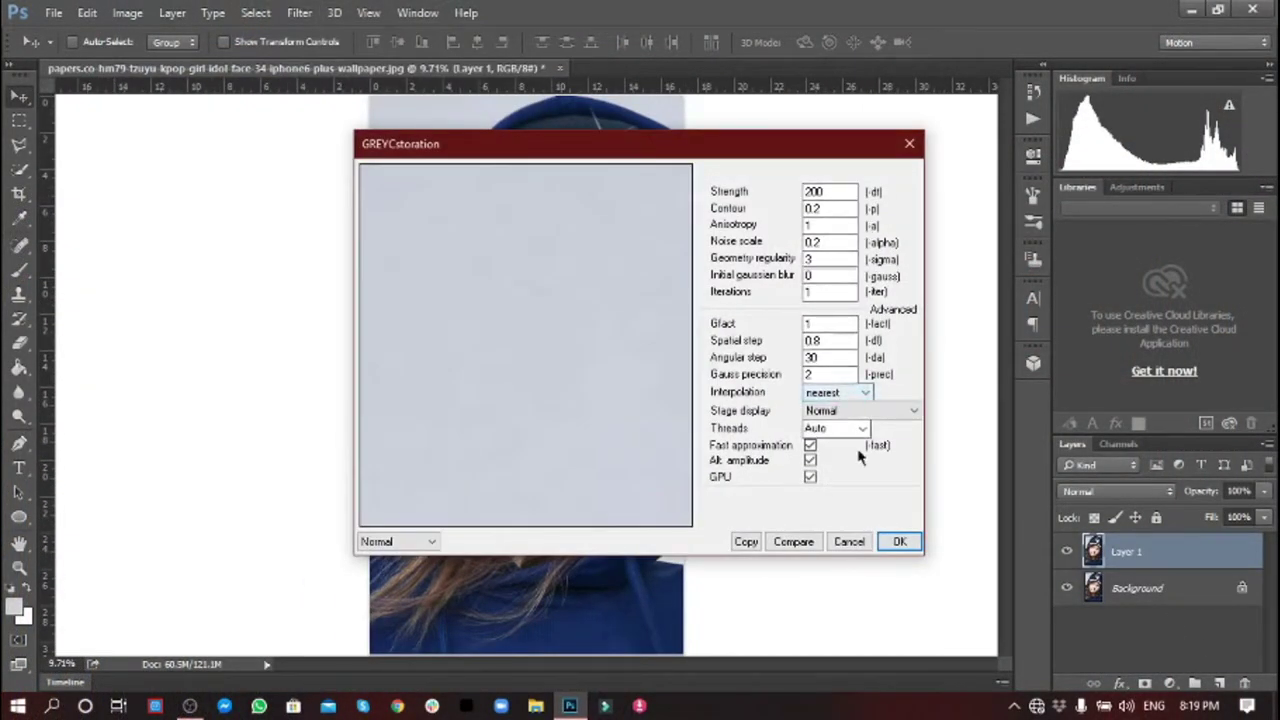
left_click(899, 543)
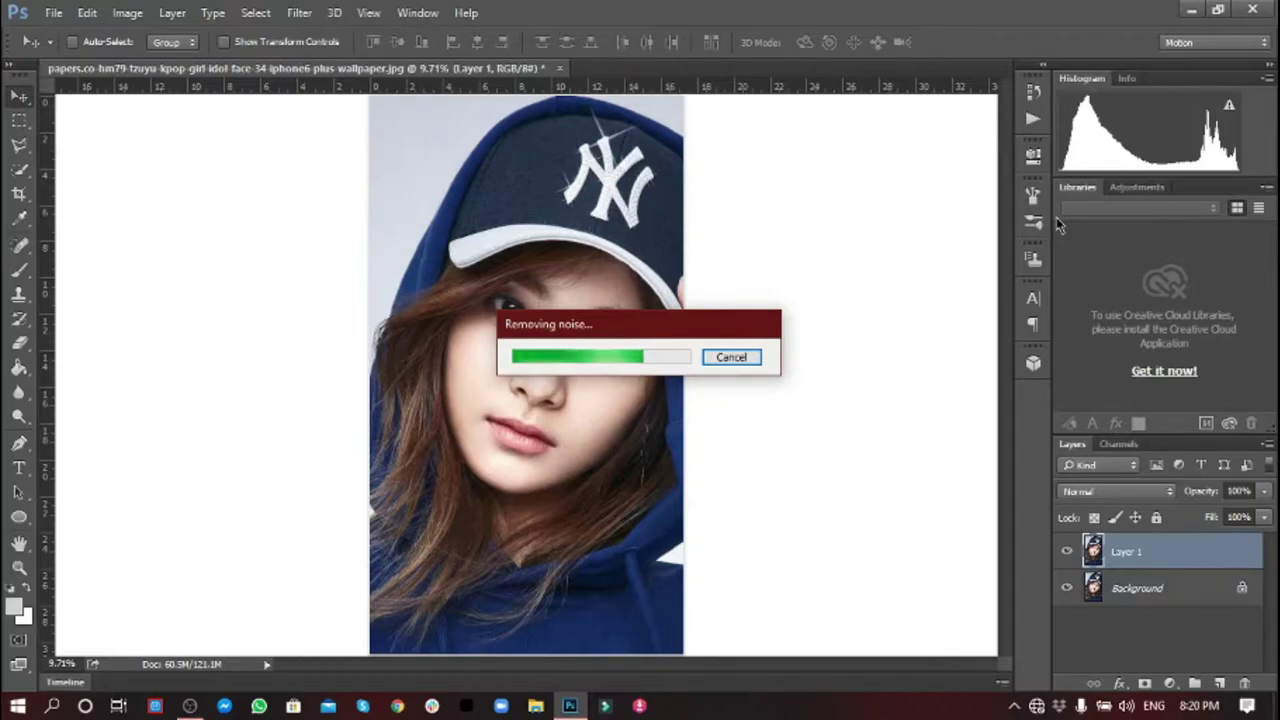
Rerun GREYCstoration with Strength 111 and Noise scale 0, previewing the eye before applying.
scroll(505, 365, "up", 3)
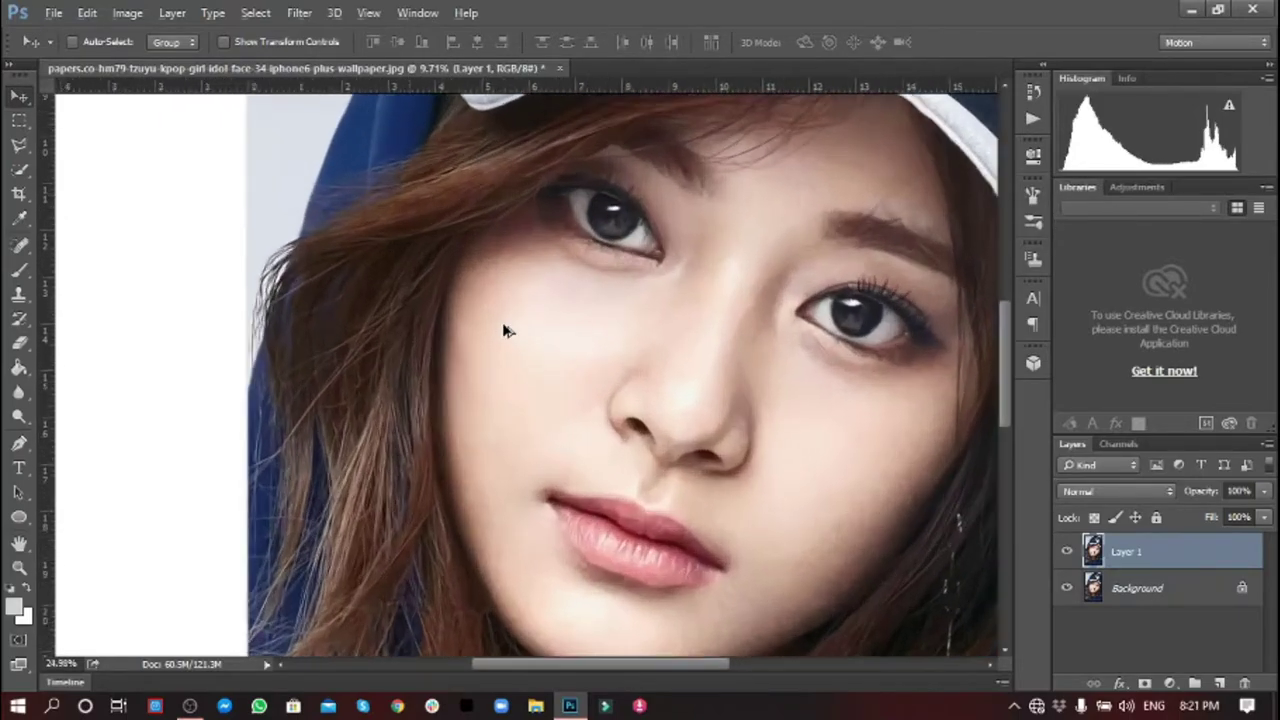
scroll(503, 331, "up", 2)
key("ctrl+f")
type("111")
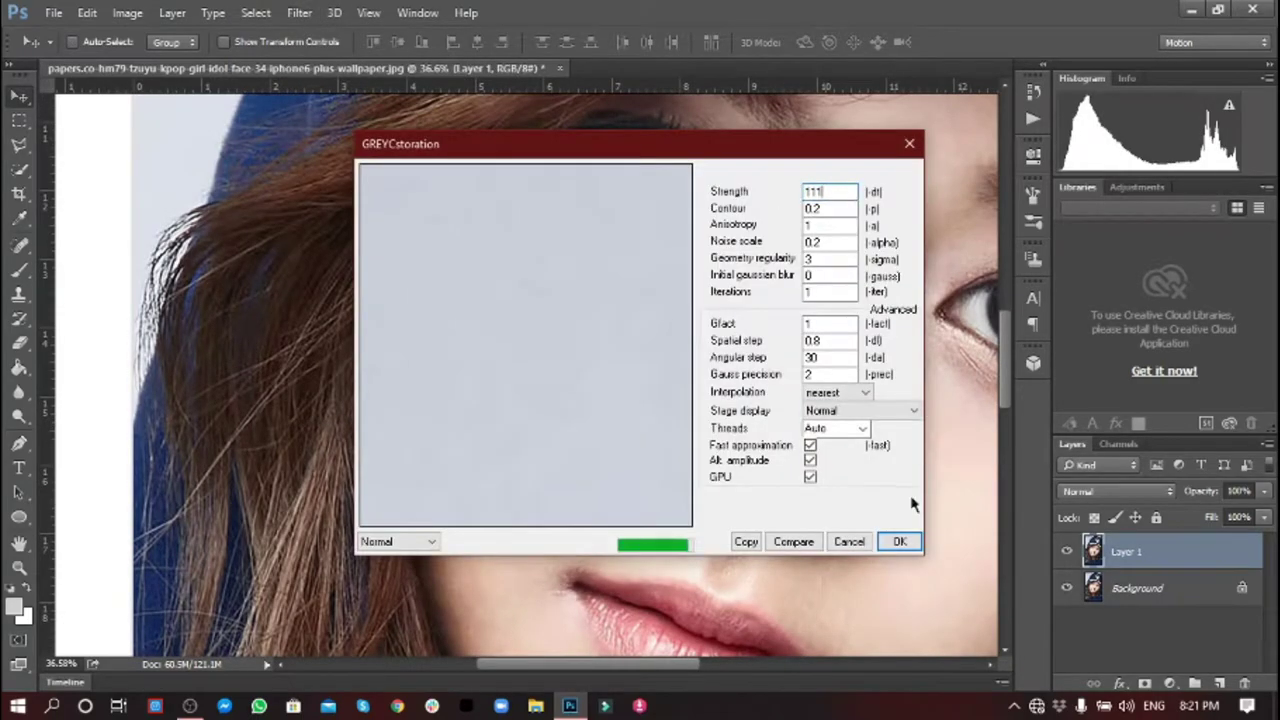
double_click(829, 241)
type("0")
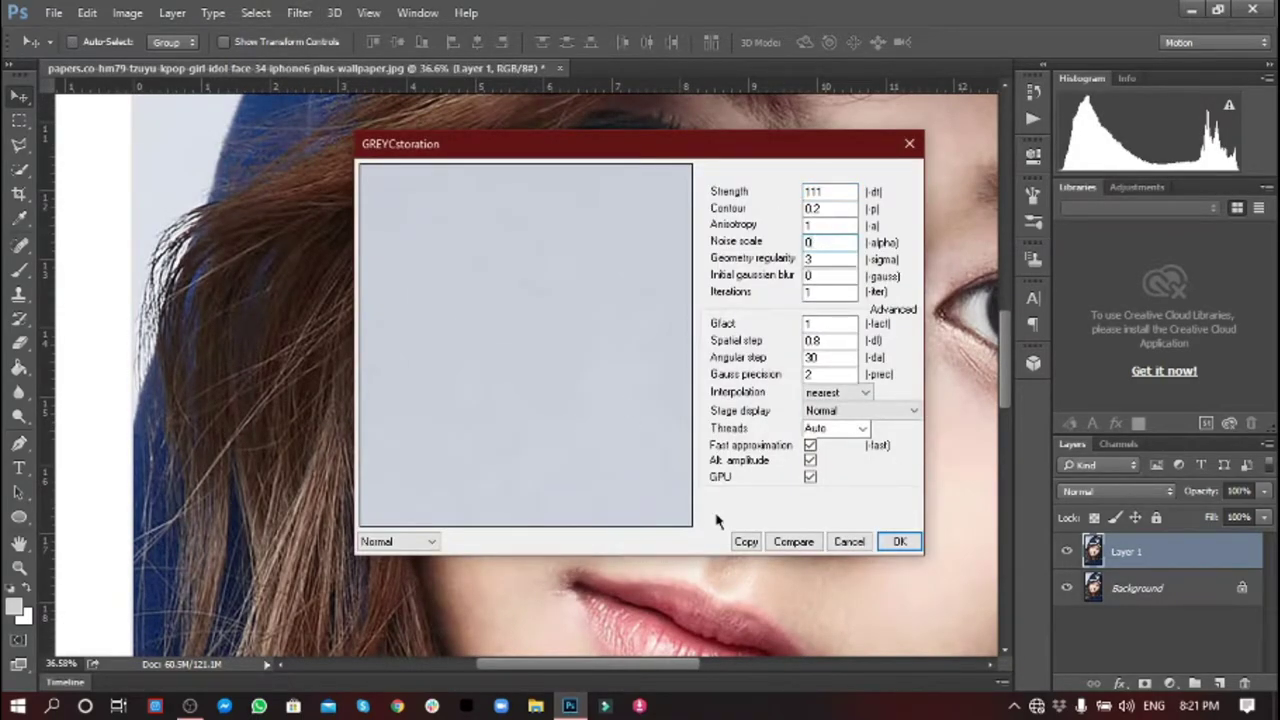
left_click_drag(670, 511, 594, 374)
left_click_drag(547, 437, 526, 443)
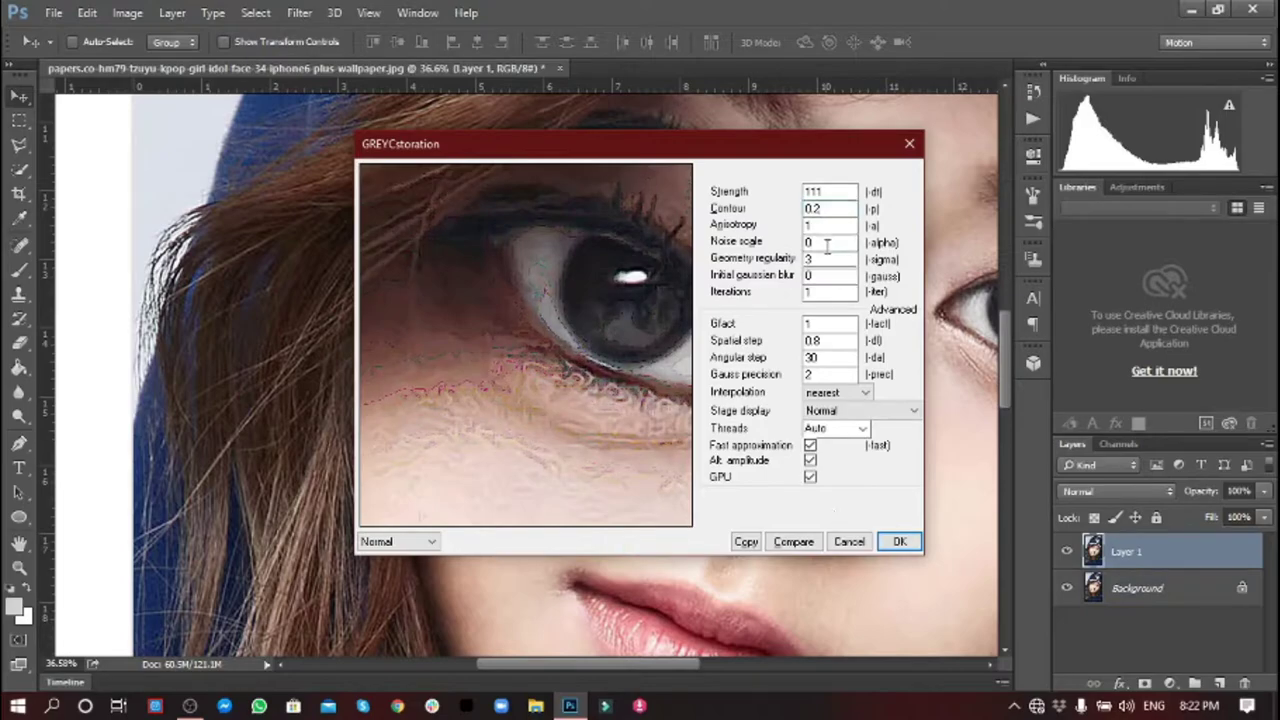
key("Return")
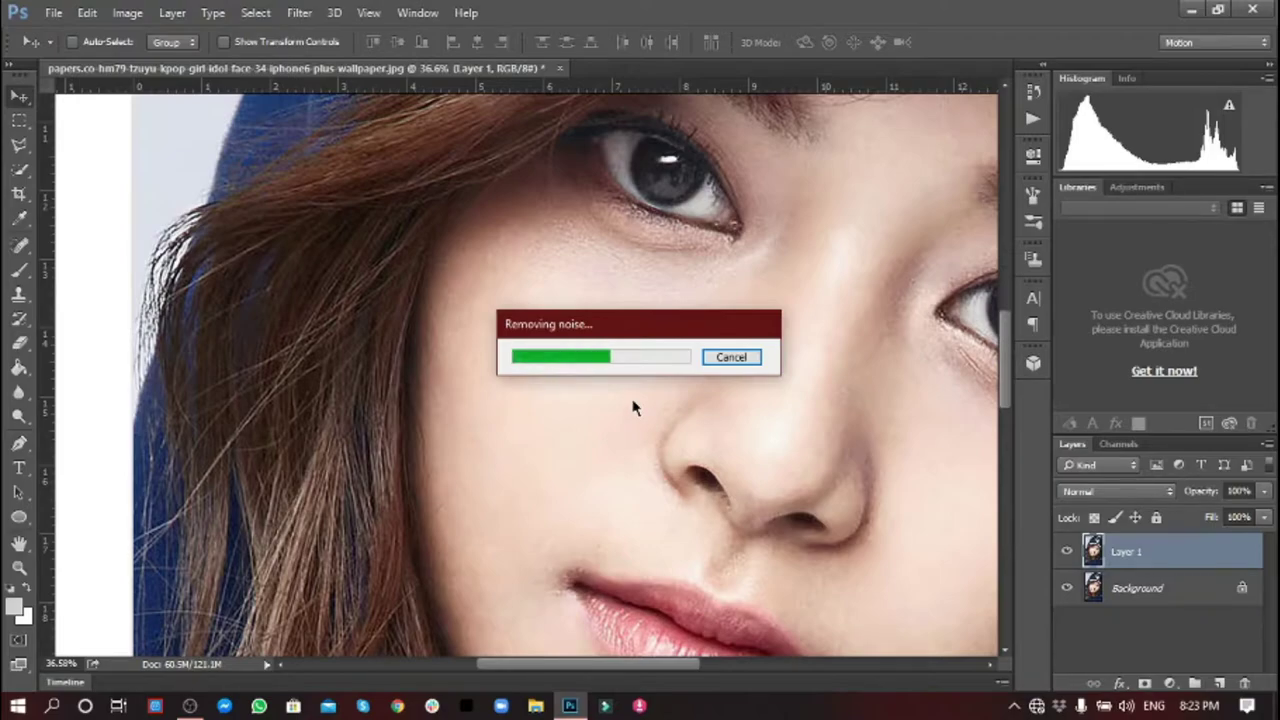
left_click_drag(638, 328, 568, 384)
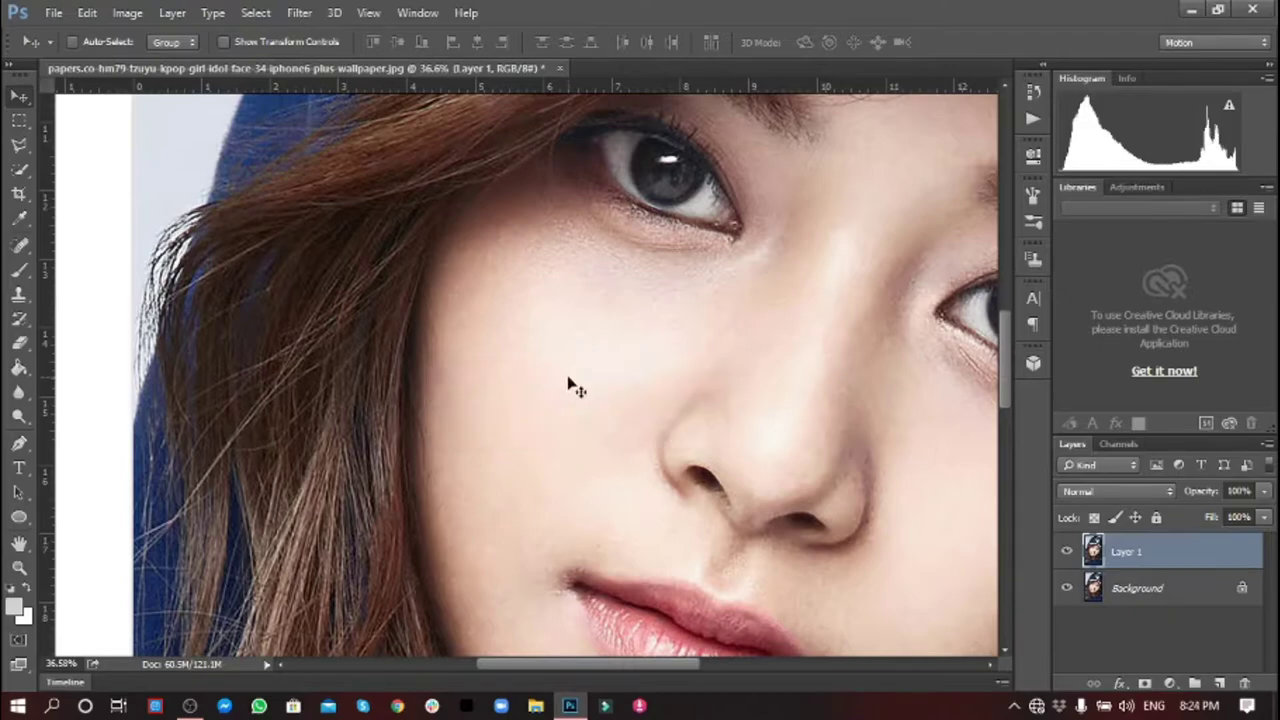
Run a third GREYCstoration pass on Layer 1 with the default settings.
left_click(299, 12)
left_click(600, 323)
left_click(902, 542)
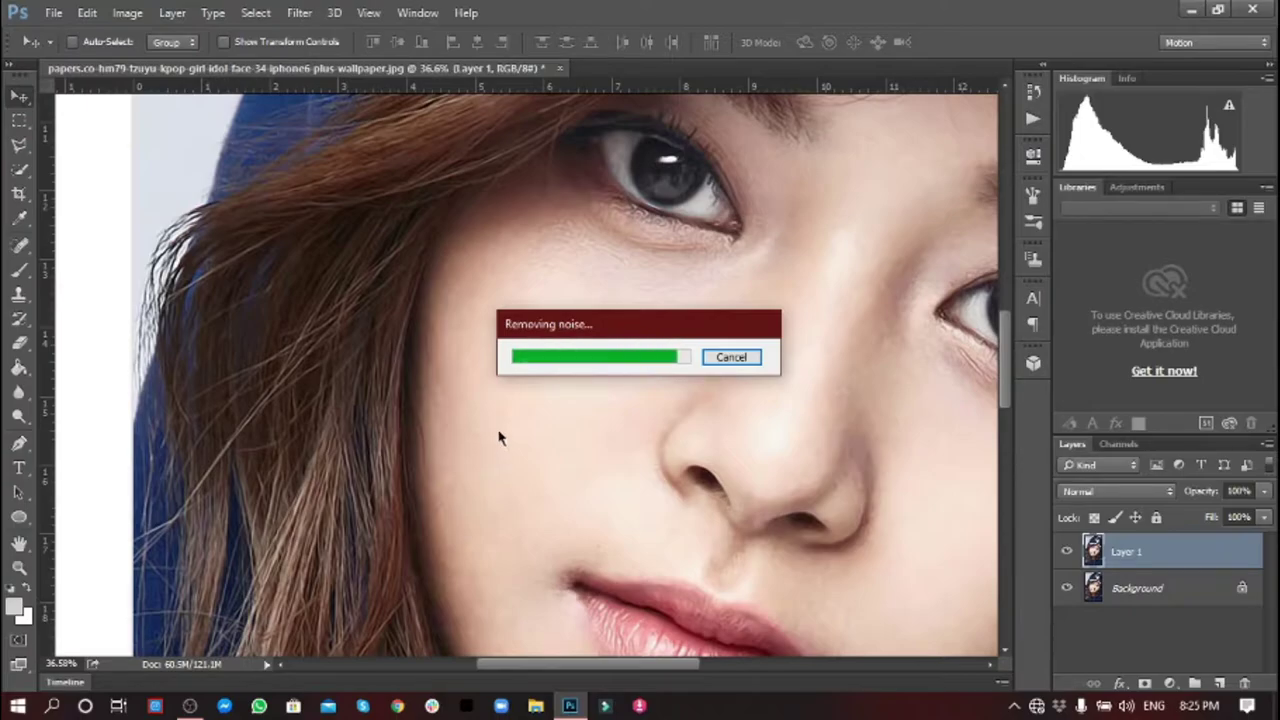
scroll(490, 470, "down", 5)
scroll(297, 457, "up", 5)
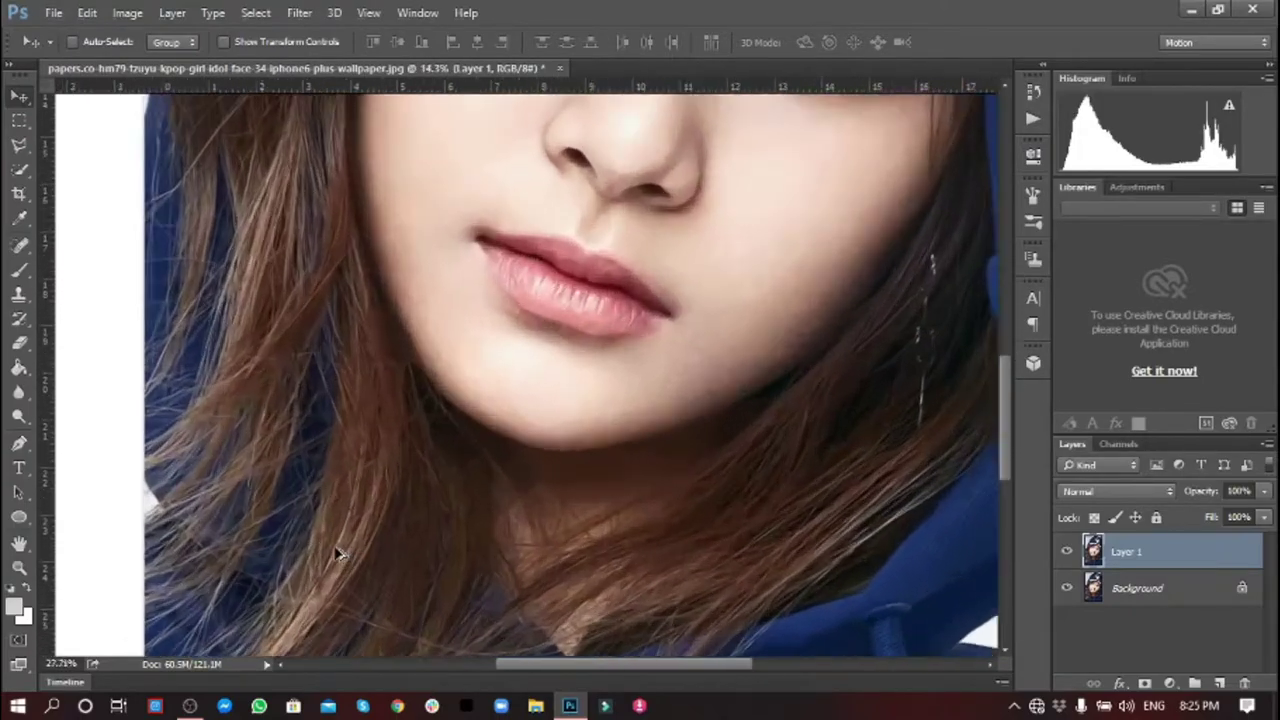
scroll(400, 408, "up", 3)
scroll(566, 380, "down", 4)
scroll(566, 386, "right", 2)
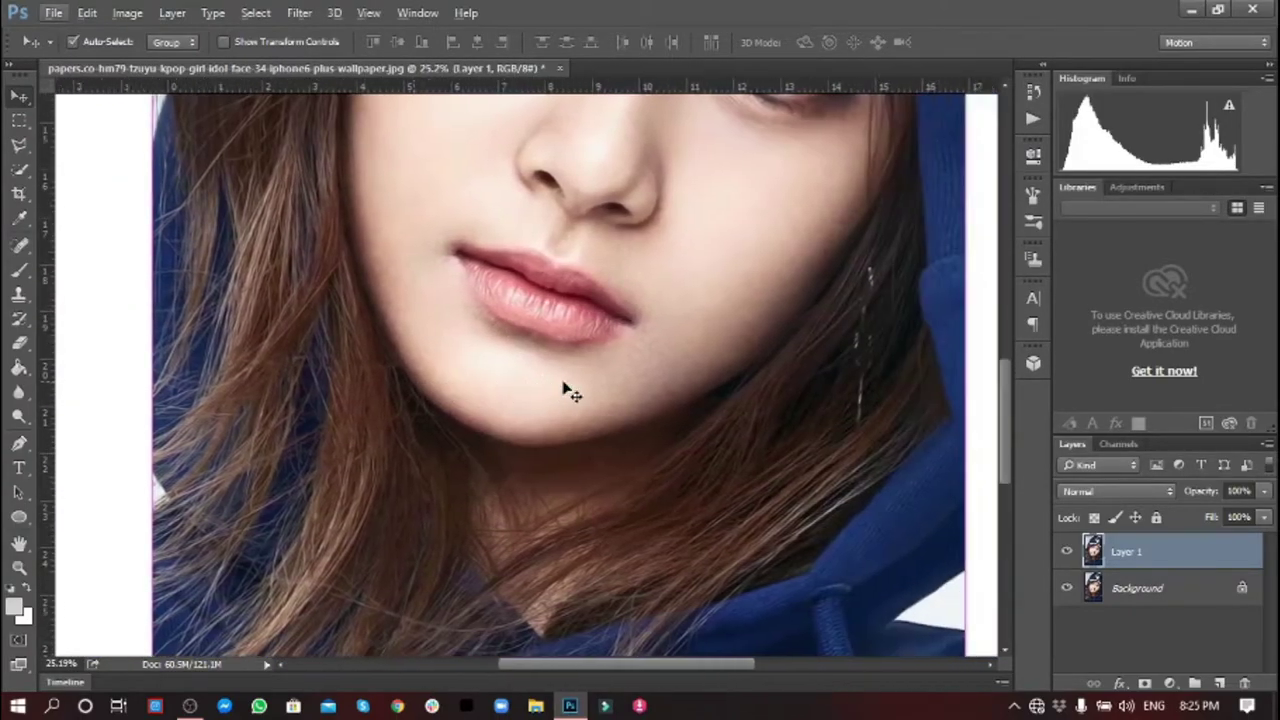
scroll(643, 423, "up", 1)
scroll(643, 423, "up", 2)
Duplicate Layer 1 as Layer 1 copy and switch to the Mixer Brush tool.
scroll(643, 423, "down", 1)
key("ctrl+j")
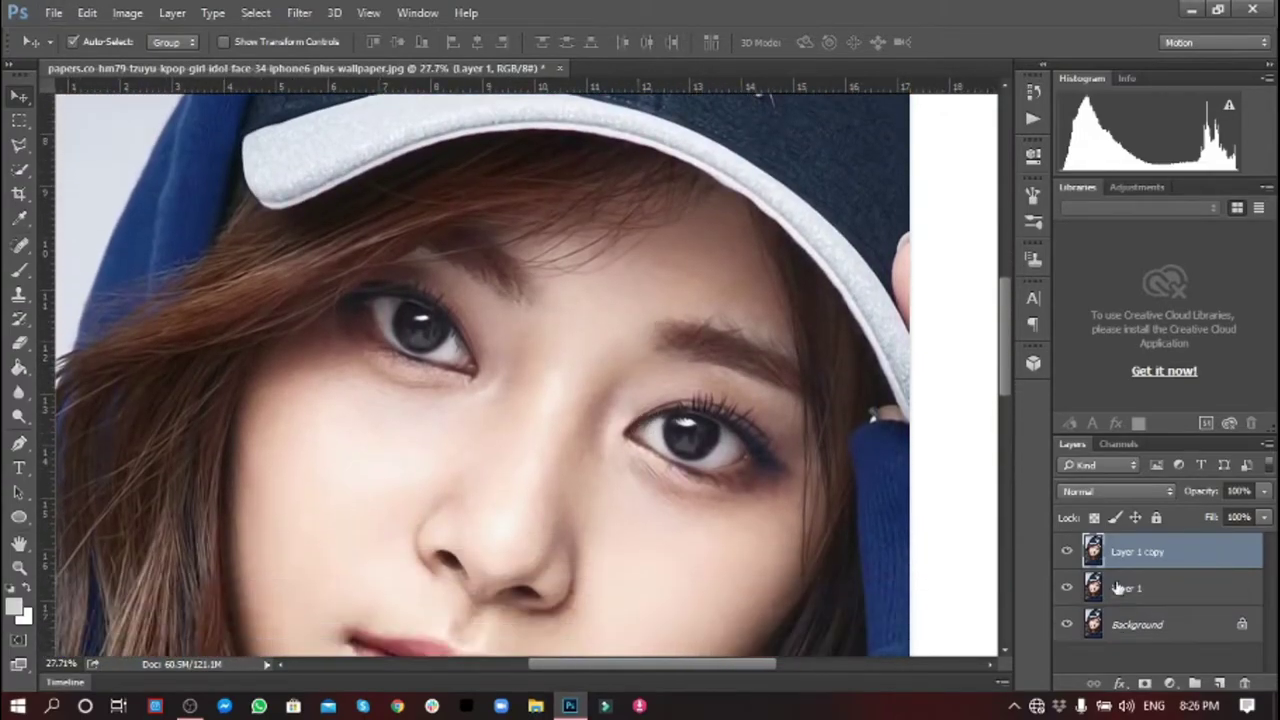
right_click(18, 270)
left_click(100, 322)
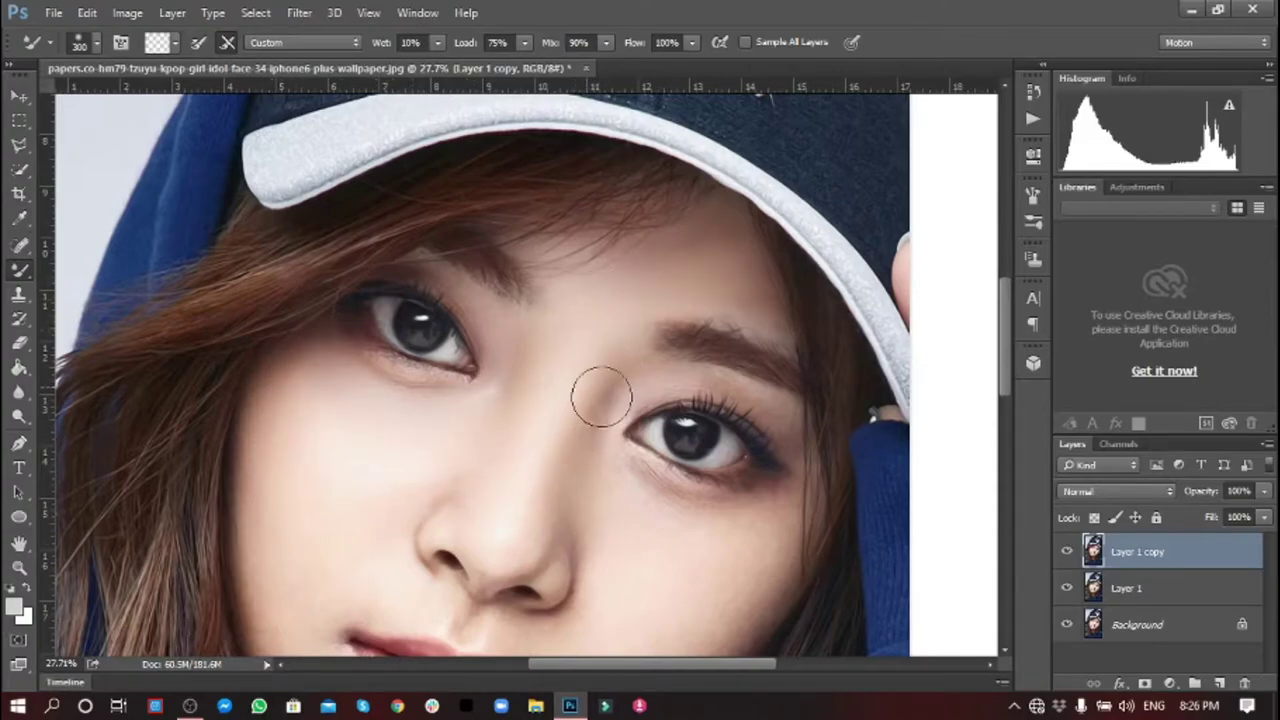
Blend the skin on Layer 1 copy around the cheeks, eyes, lips and chin.
scroll(602, 397, "down", 2)
scroll(674, 509, "down", 3)
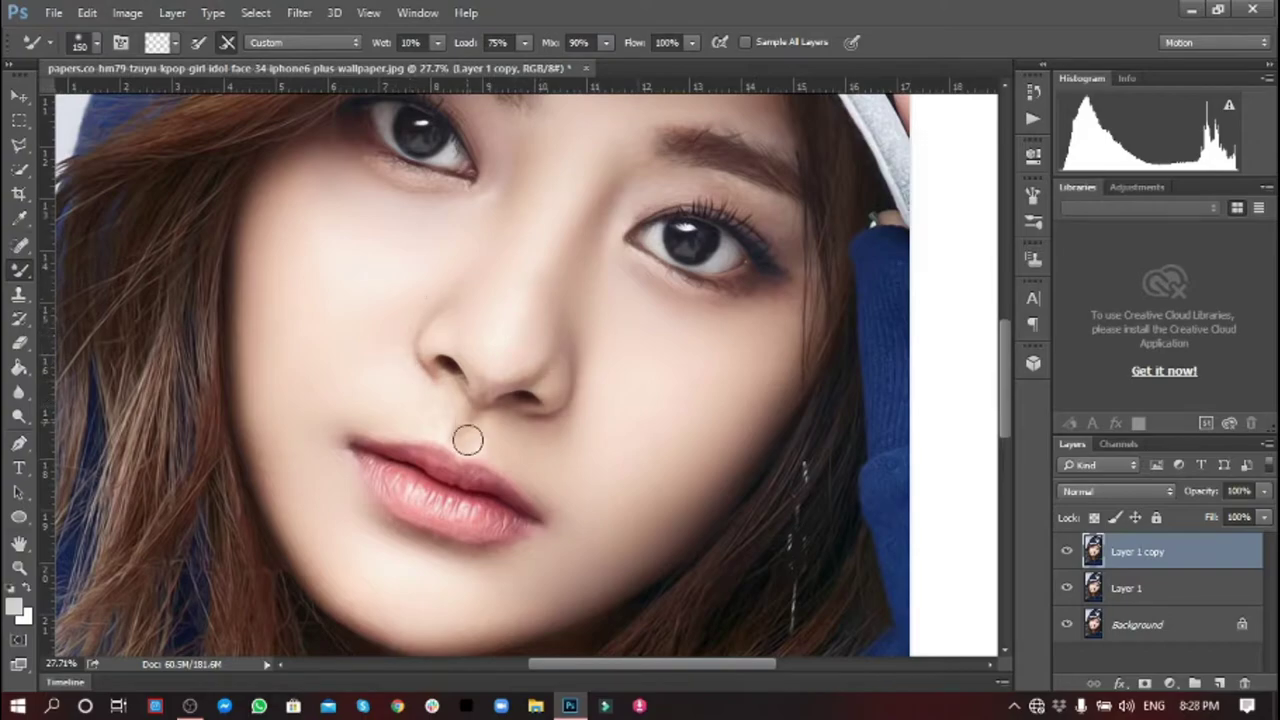
scroll(700, 460, "down", 3)
scroll(770, 380, "up", 4)
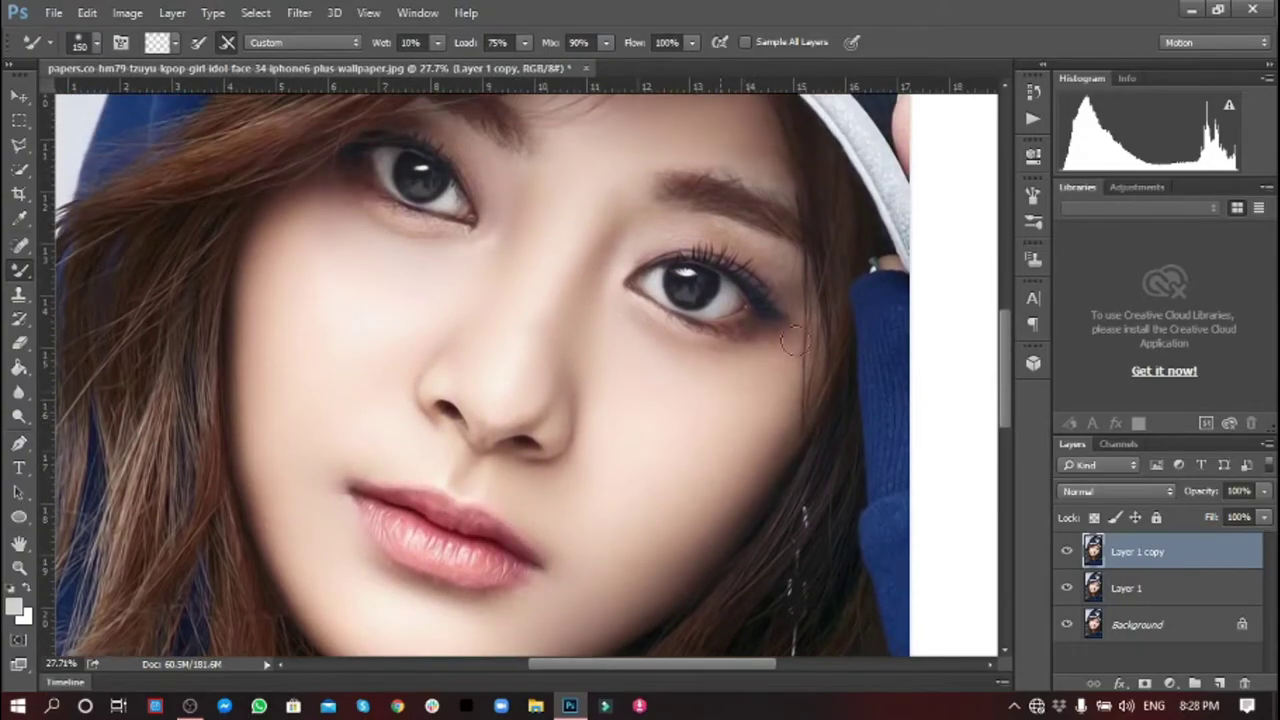
scroll(770, 413, "up", 1)
scroll(780, 400, "up", 2)
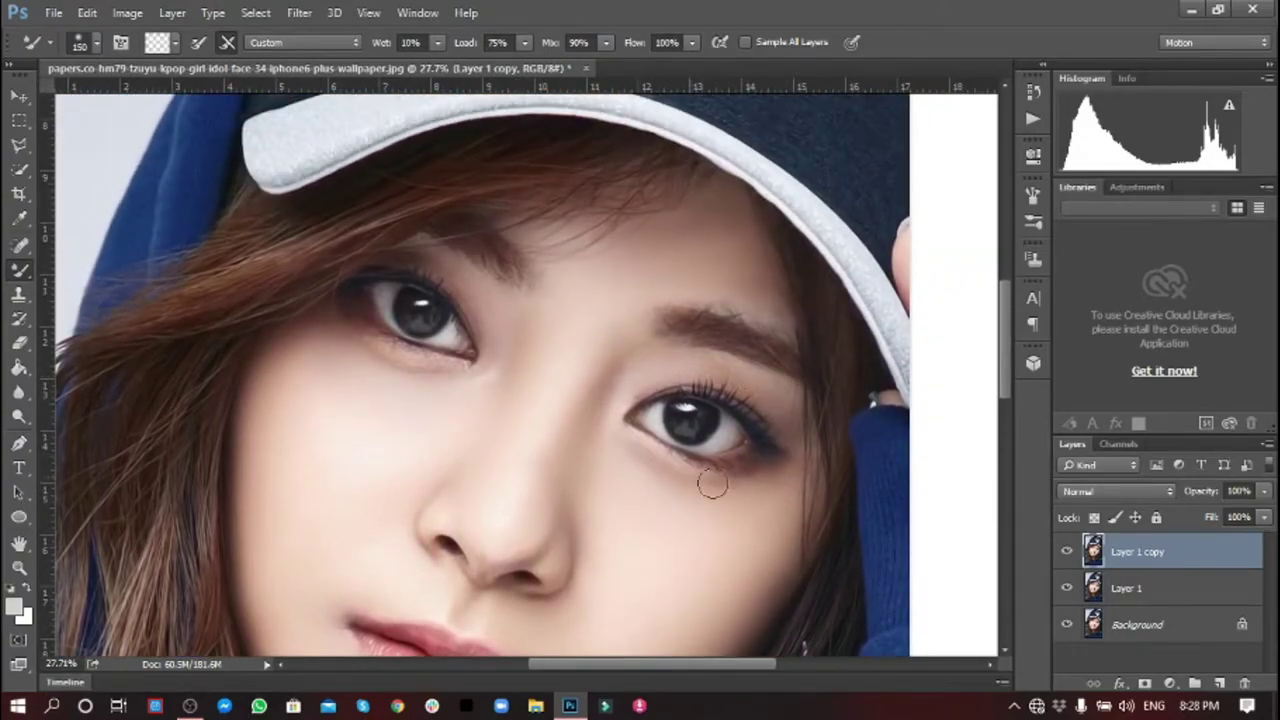
scroll(612, 312, "down", 2)
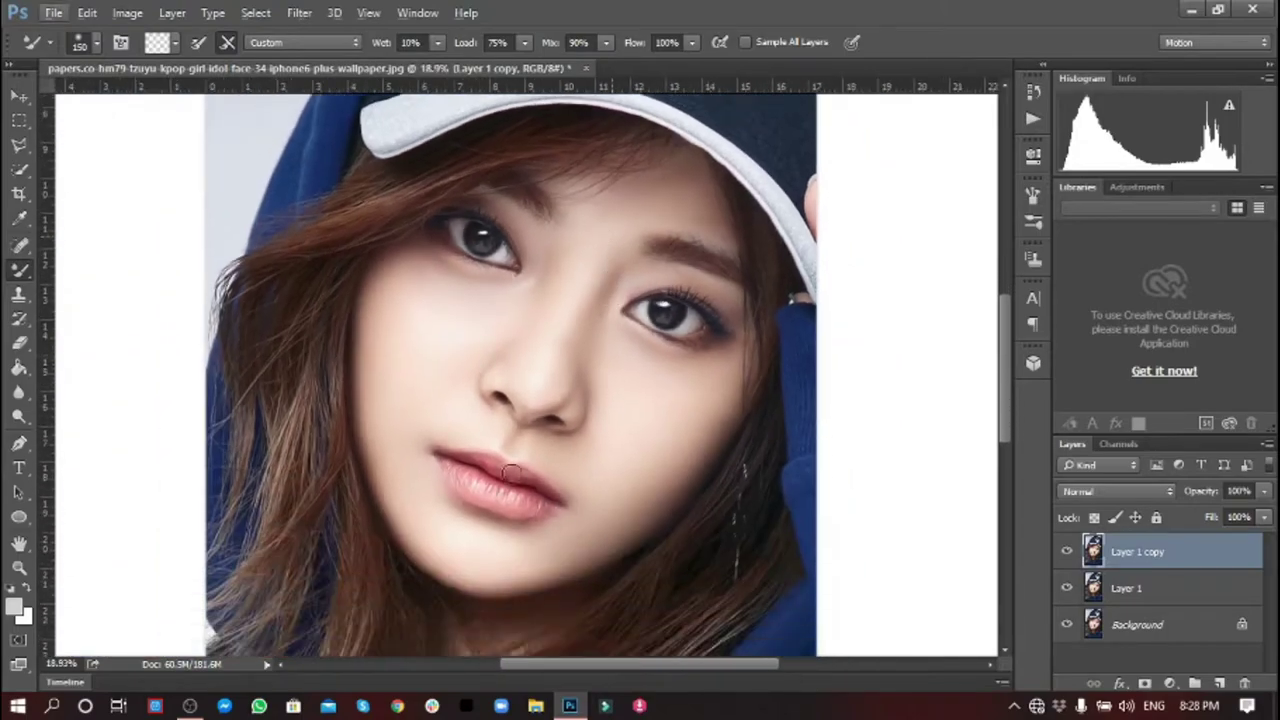
scroll(539, 394, "up", 3)
scroll(620, 535, "down", 2)
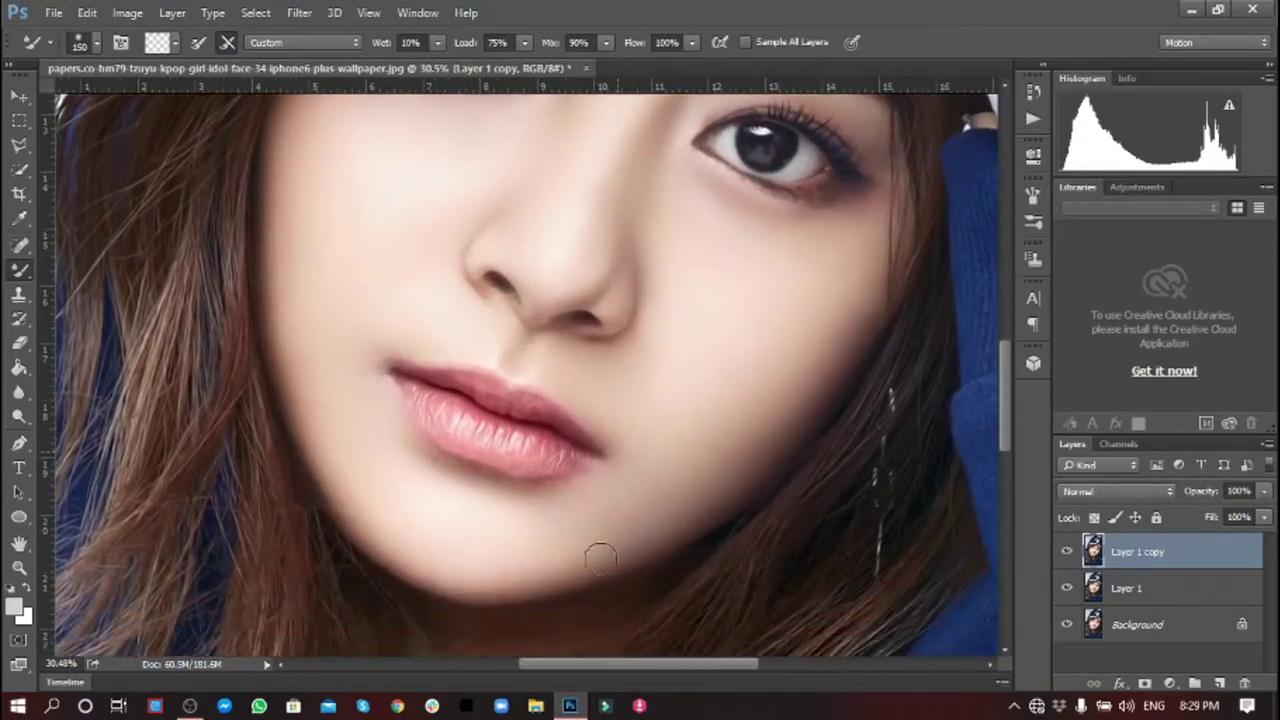
scroll(461, 221, "down", 1)
scroll(389, 314, "down", 1)
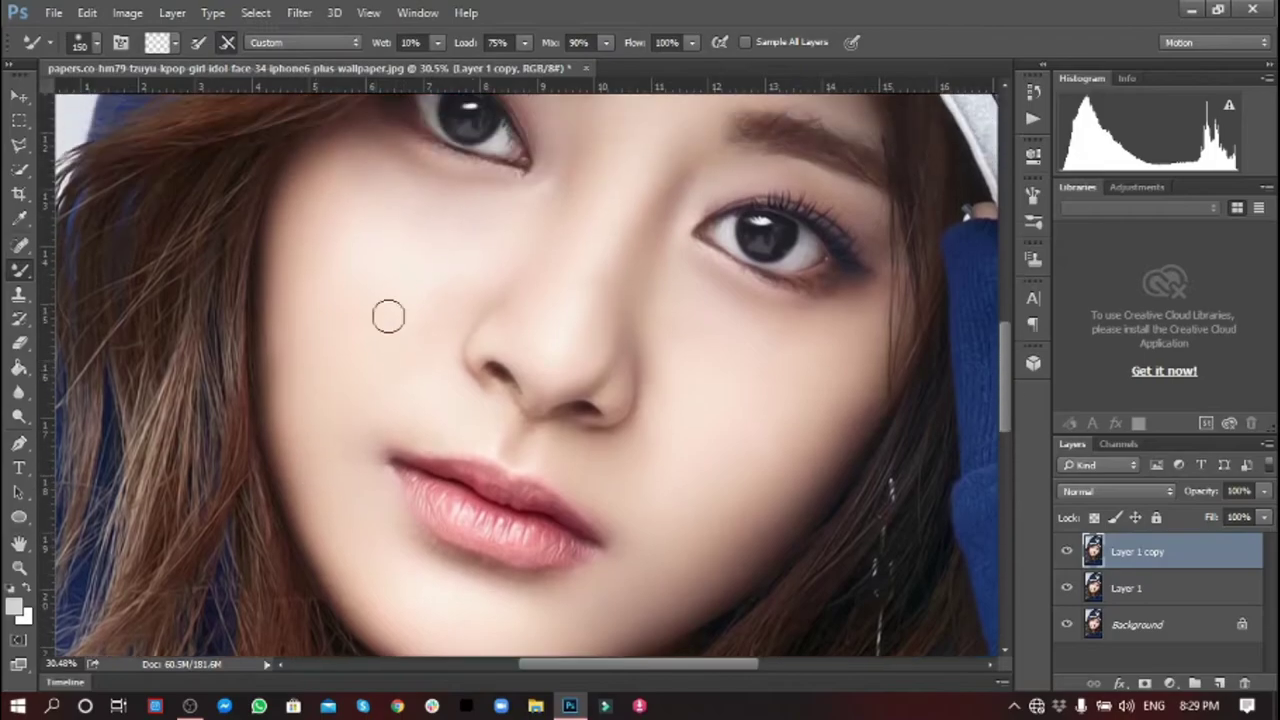
scroll(517, 234, "down", 1)
scroll(540, 338, "down", 1)
scroll(540, 338, "up", 2)
scroll(557, 371, "down", 1)
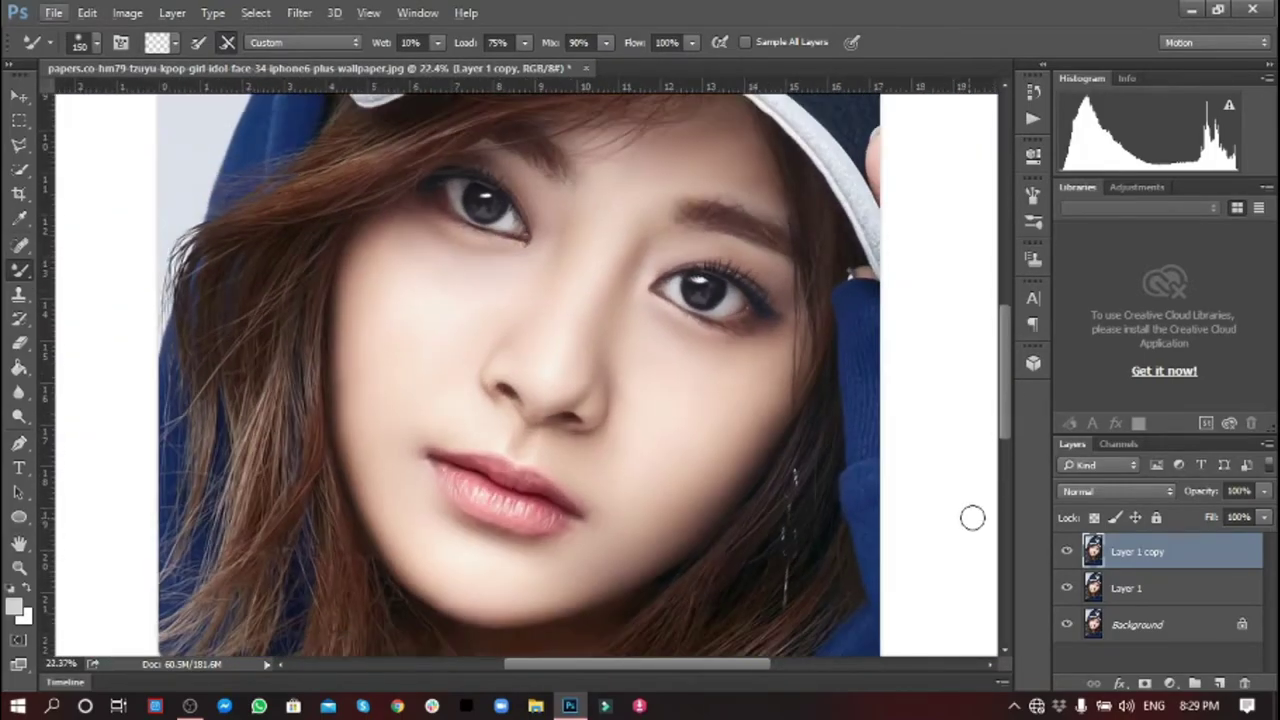
Toggle the smoothed layer's visibility to compare before and after.
left_click(1066, 551)
left_click(1066, 551)
left_click(1066, 551)
left_click(1067, 552)
Rename the duplicate layer to Smooth Face and Layer 1 to Effect.
type("ace")
left_click(1135, 590)
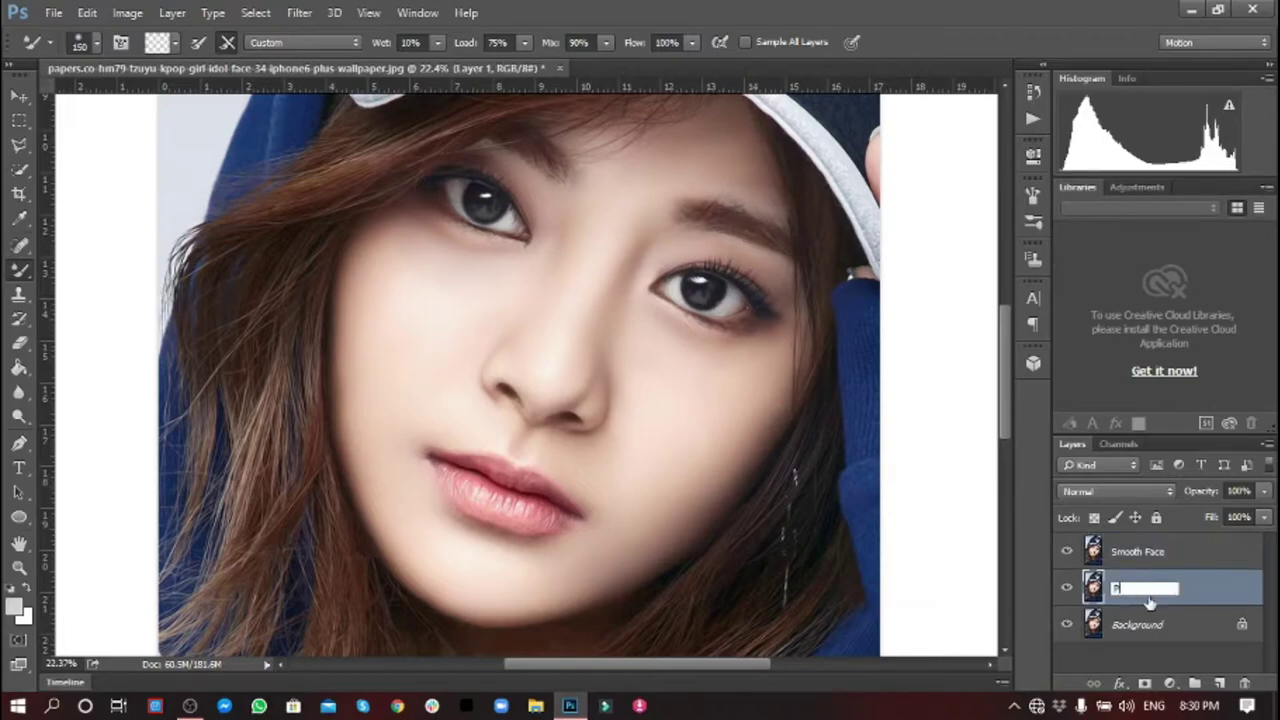
type("ffect")
key("Return")
key("v")
Duplicate the Smooth Face layer.
scroll(408, 291, "down", 2)
scroll(677, 354, "up", 1)
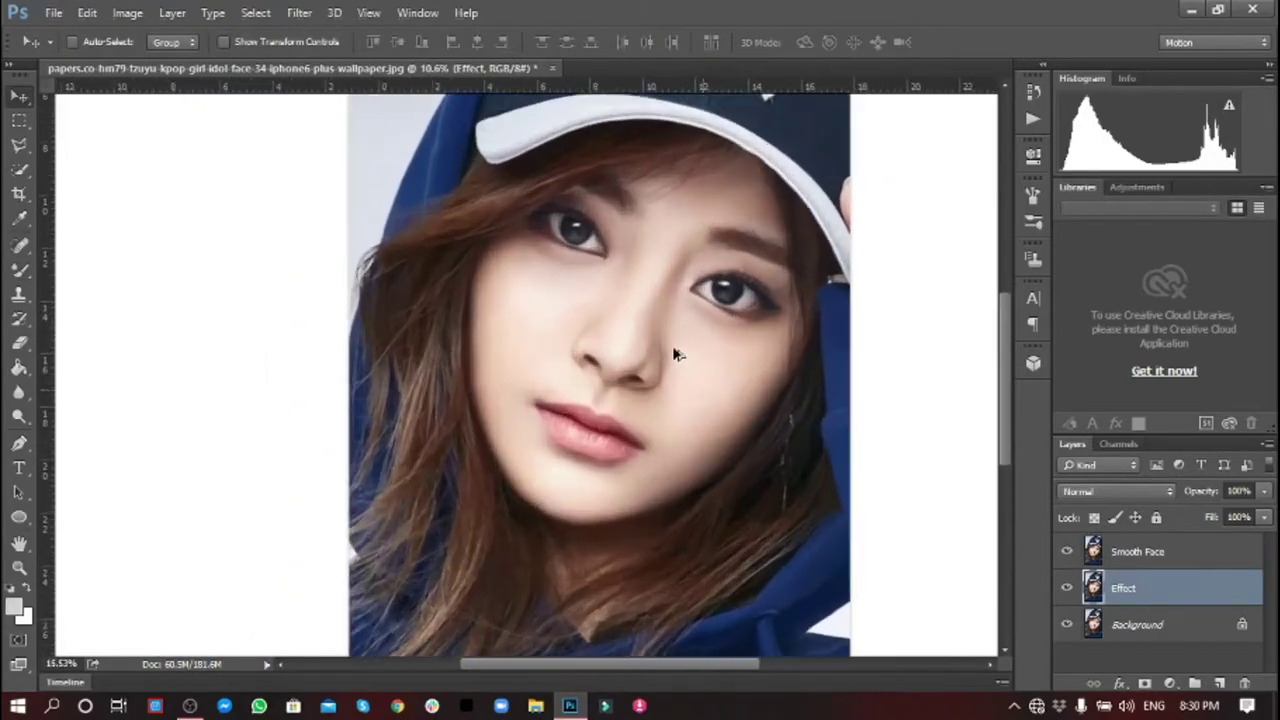
scroll(677, 354, "up", 1)
left_click(1190, 562)
key("ctrl+j")
Apply High Pass to the copy, blend it as Overlay and name it high pass.
left_click(299, 12)
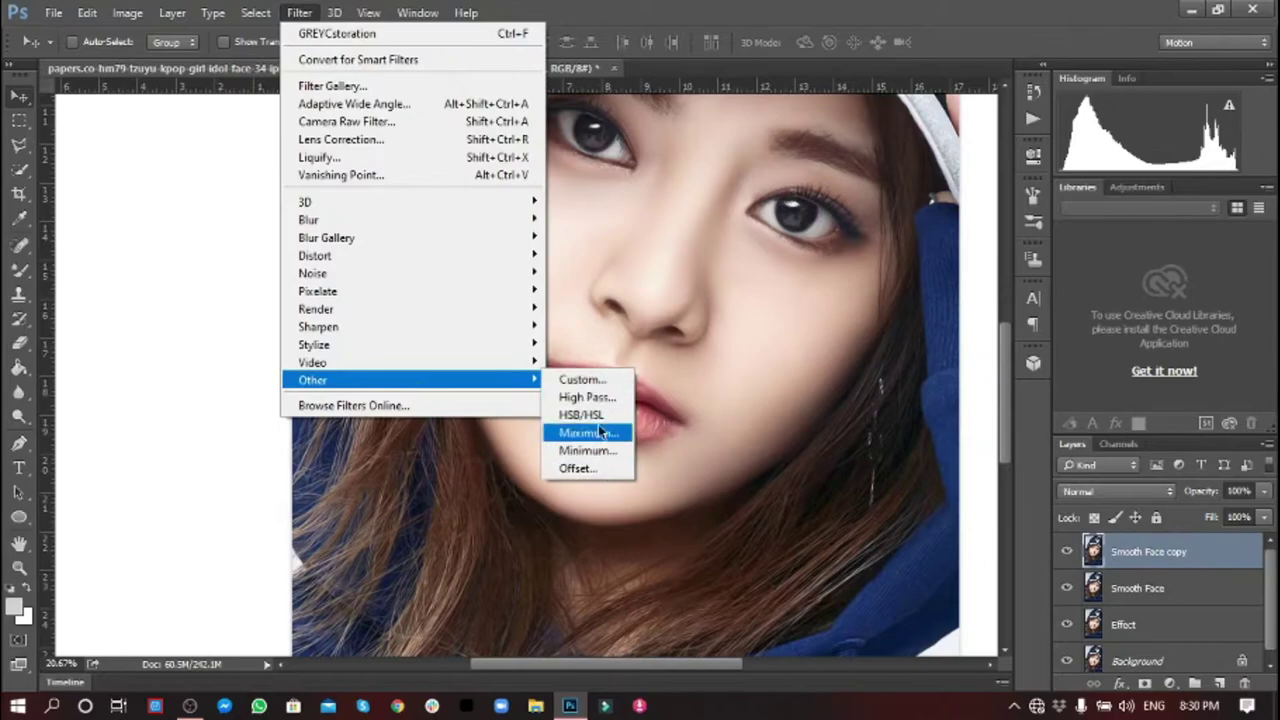
left_click(588, 404)
key("Return")
left_click(1117, 491)
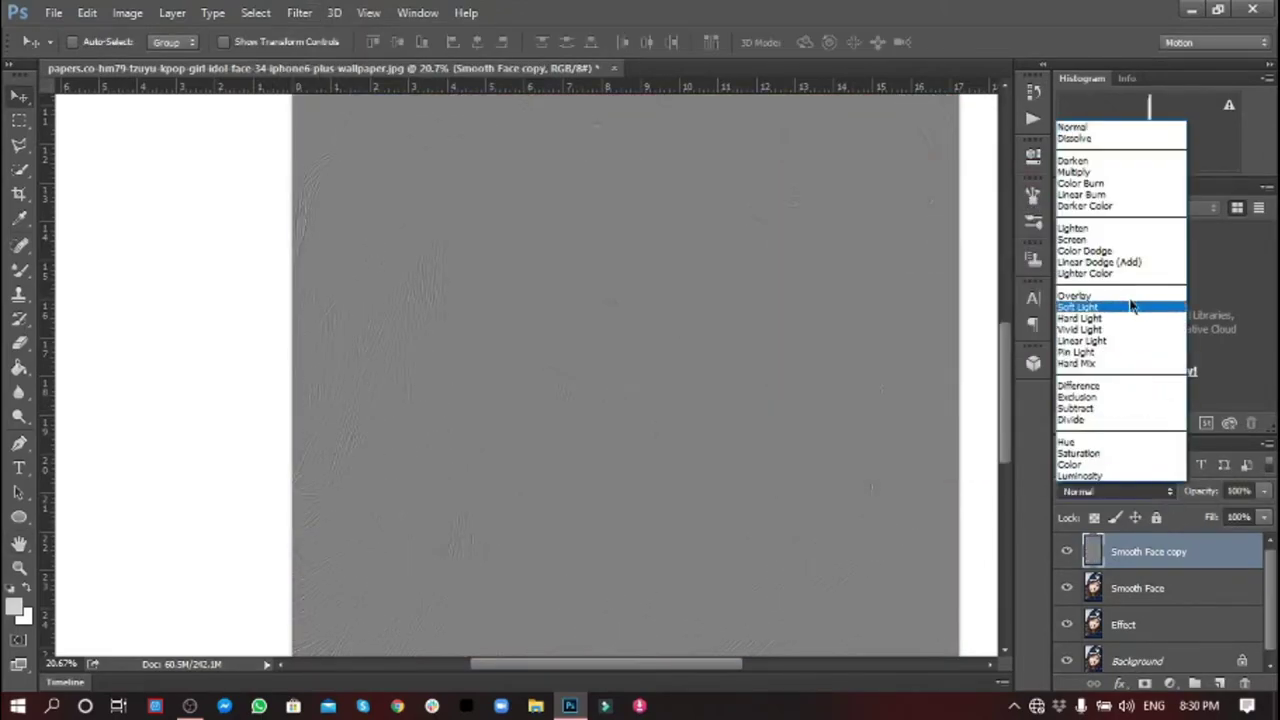
left_click(1118, 296)
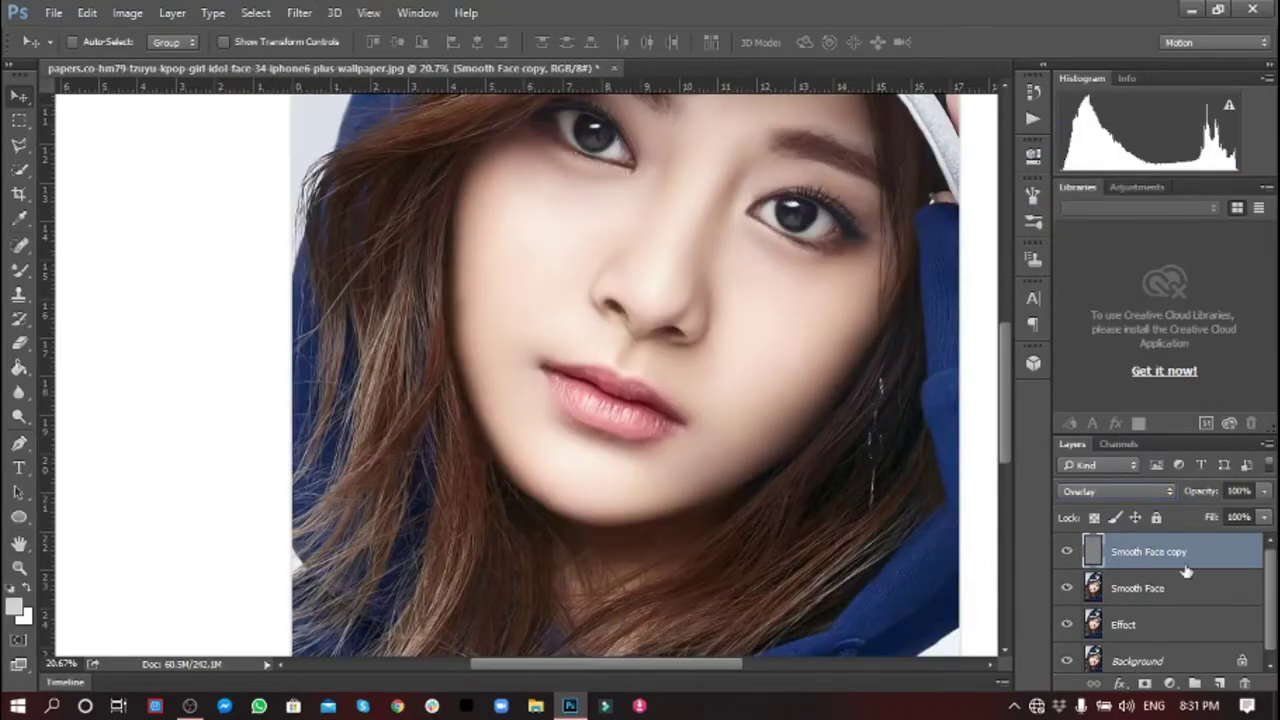
left_click(1153, 556)
type("highpass")
left_click(1123, 624)
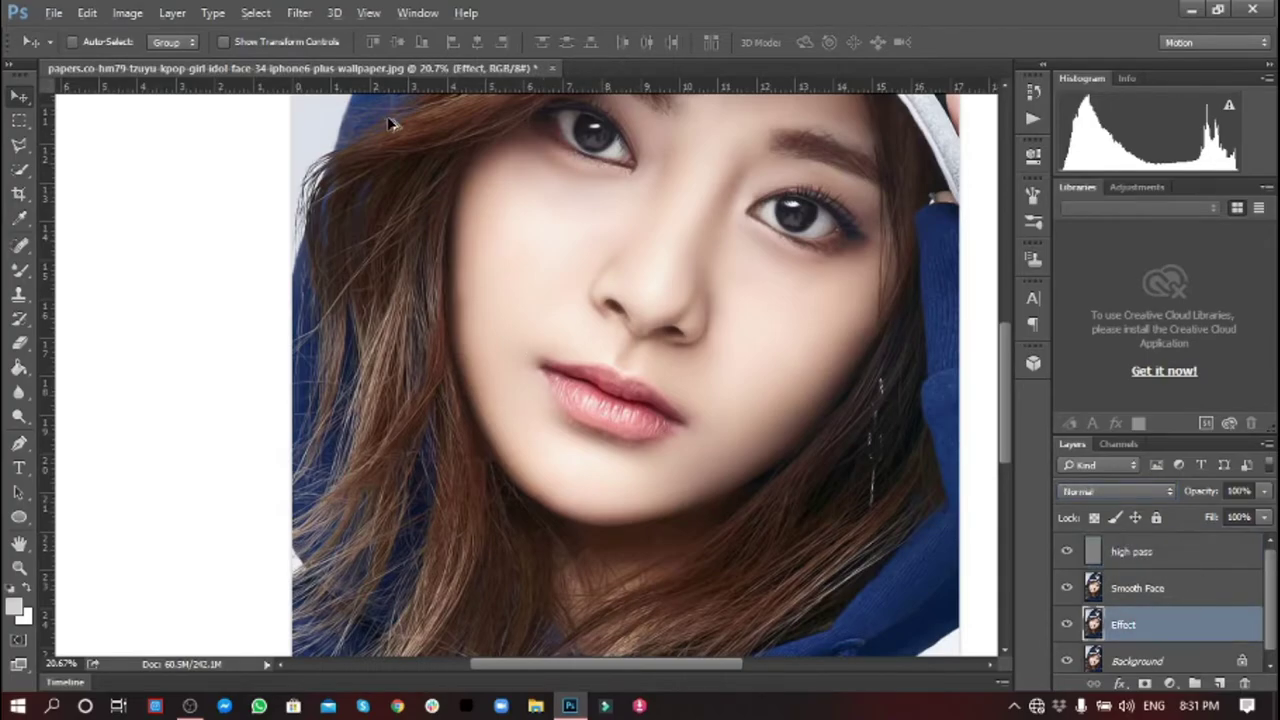
Select only the Effect layer.
scroll(395, 157, "up", 3)
scroll(395, 157, "down", 3)
scroll(400, 160, "down", 1)
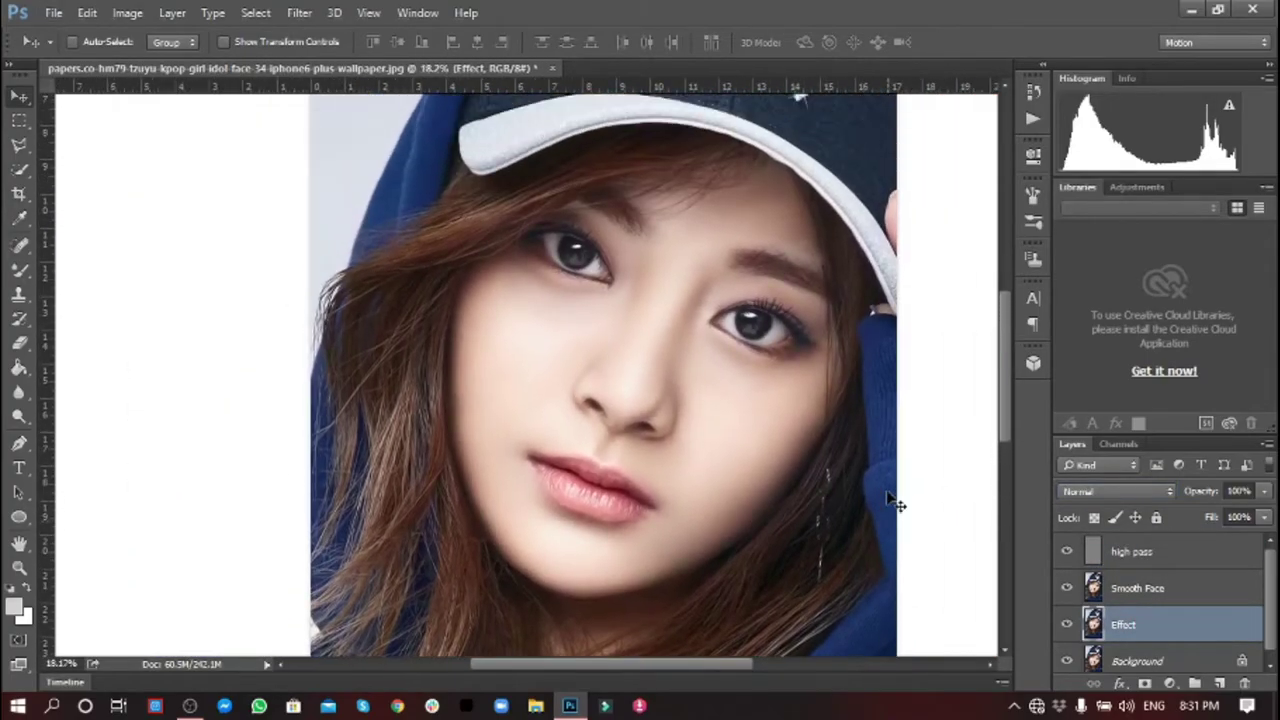
left_click(1131, 551, "shift")
scroll(628, 348, "up", 1)
scroll(628, 348, "up", 1)
left_click(1123, 620)
Duplicate Effect and add a magenta Solid Color fill layer with an inverted mask.
key("ctrl+j")
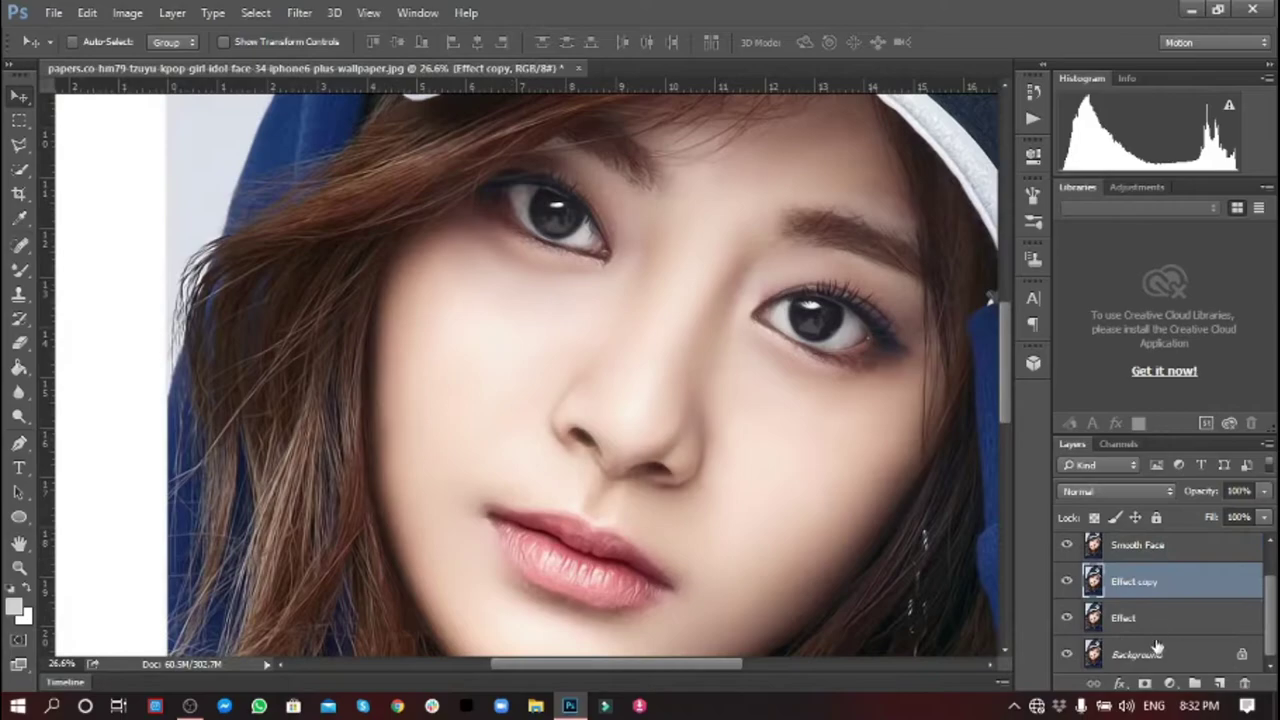
left_click(1176, 588)
left_click(1170, 683)
left_click(1090, 276)
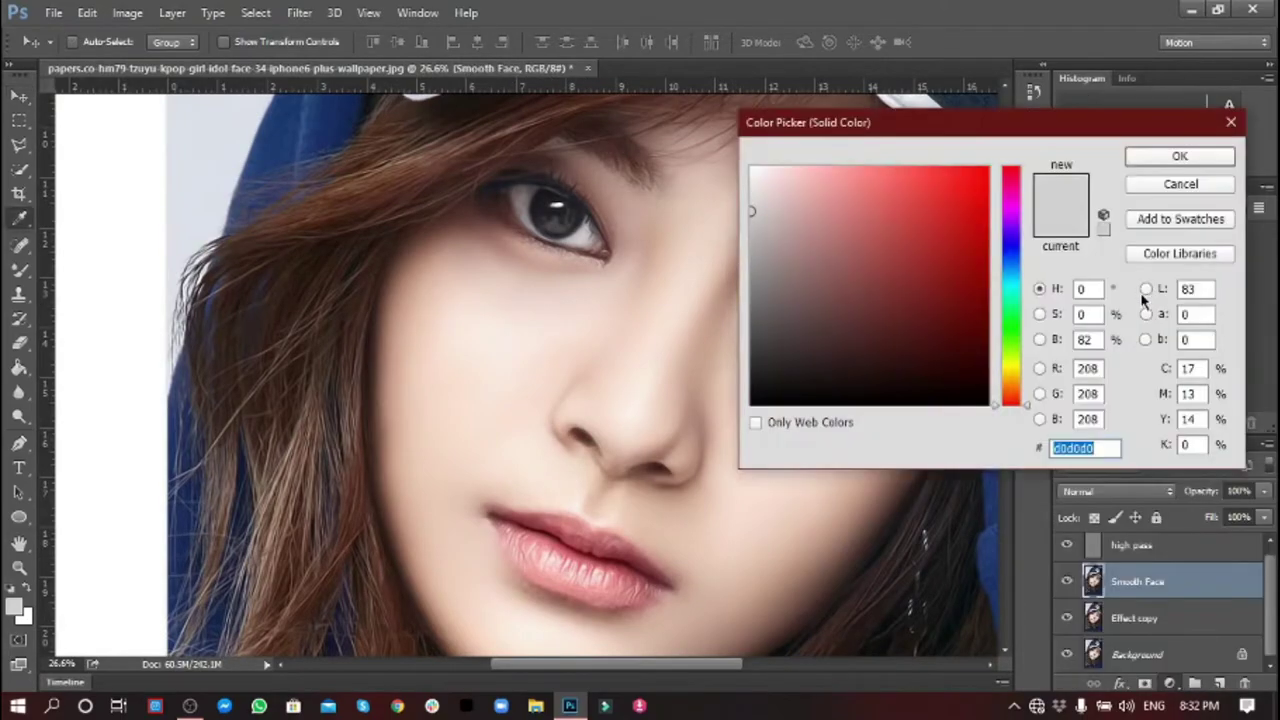
left_click_drag(1010, 400, 1010, 193)
left_click(942, 213)
left_click(1180, 156)
key("ctrl+i")
Try Overlay and Multiply blends on the magenta fill, move it above high pass, then delete it.
scroll(560, 260, "up", 2)
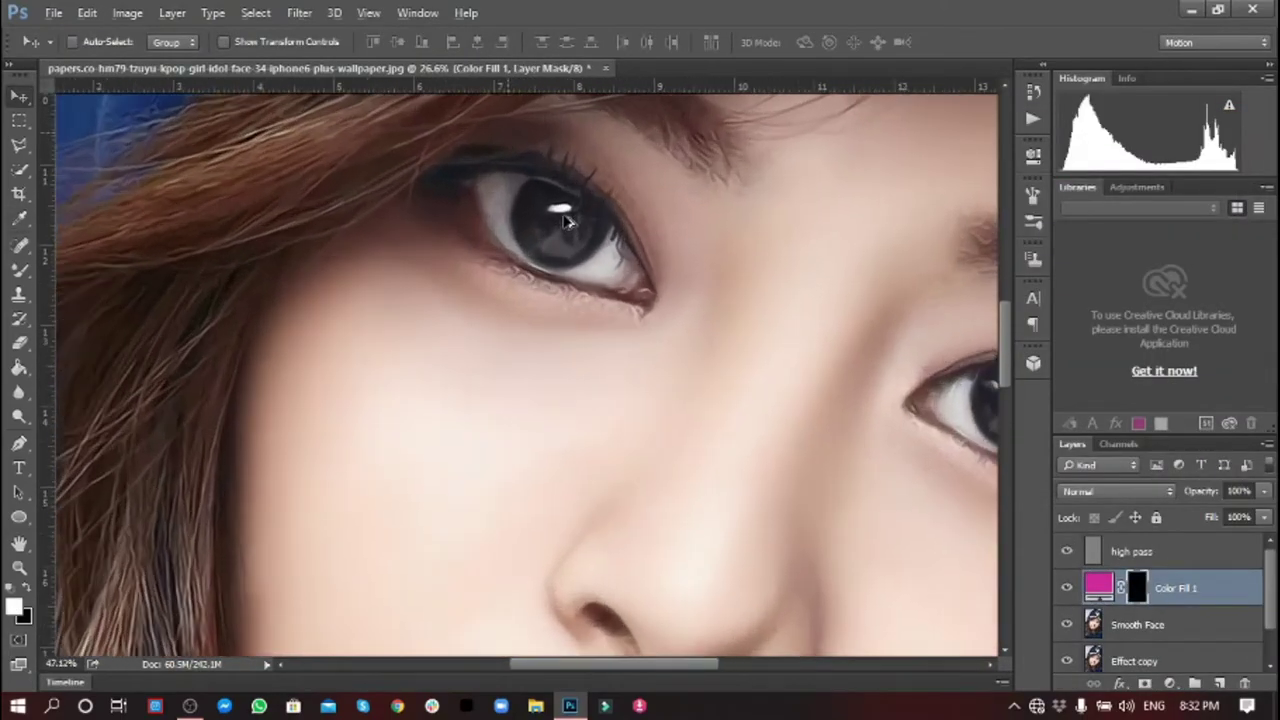
left_click(1117, 491)
left_click(1133, 297)
key("b")
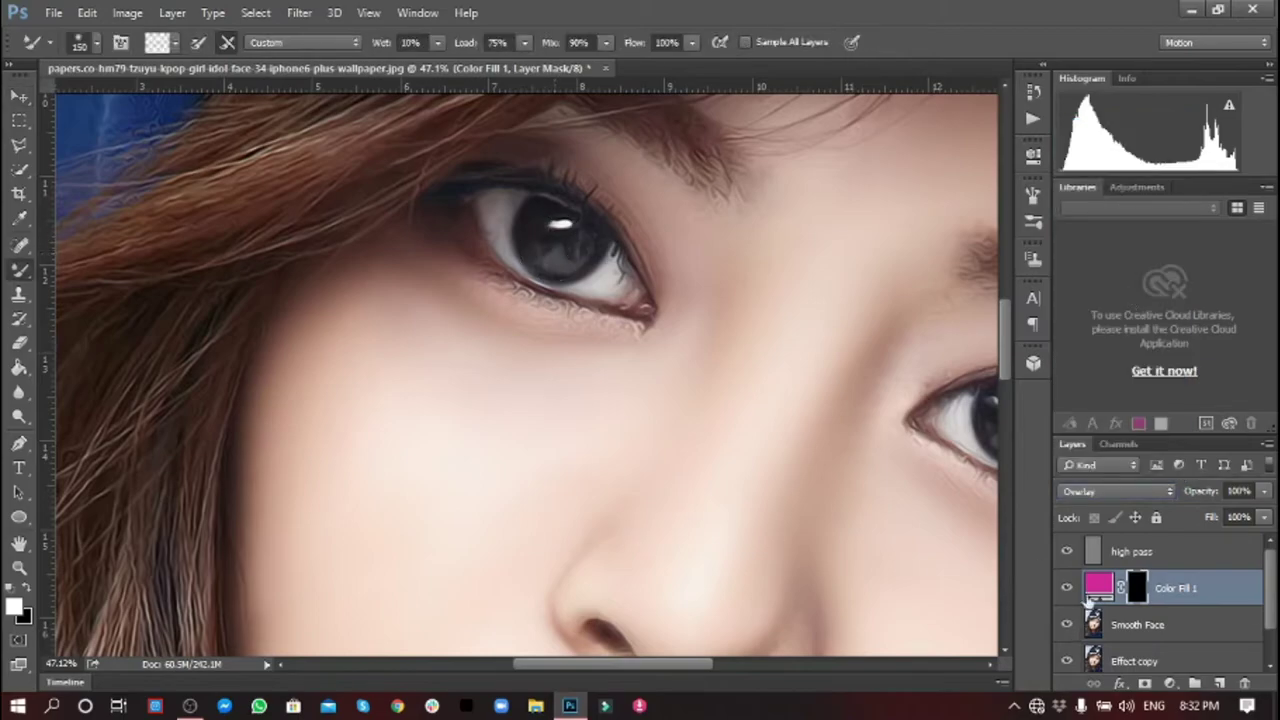
scroll(572, 244, "down", 1)
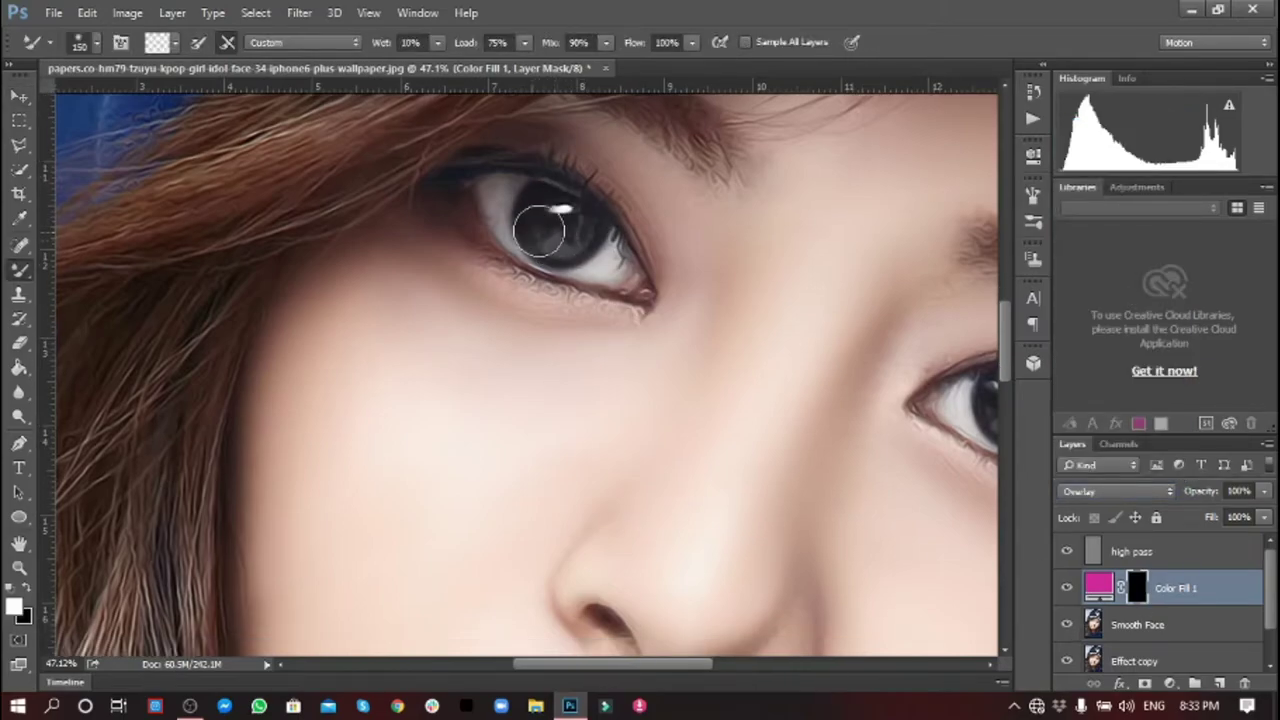
left_click(1155, 491)
left_click(1090, 168)
left_click_drag(1175, 588, 1175, 548)
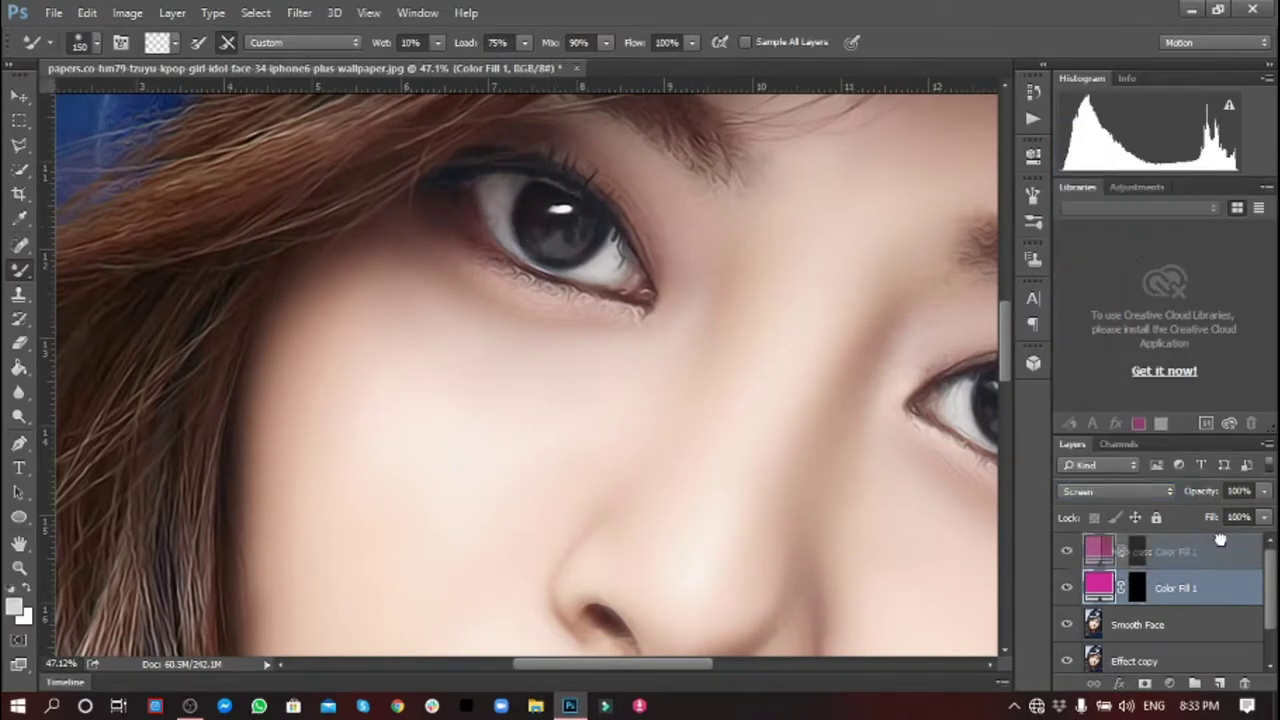
key("Delete")
Add a Gradient Map adjustment layer with both gradient stops set to pink ff6969.
left_click(1180, 683)
left_click(1100, 650)
left_click(880, 205)
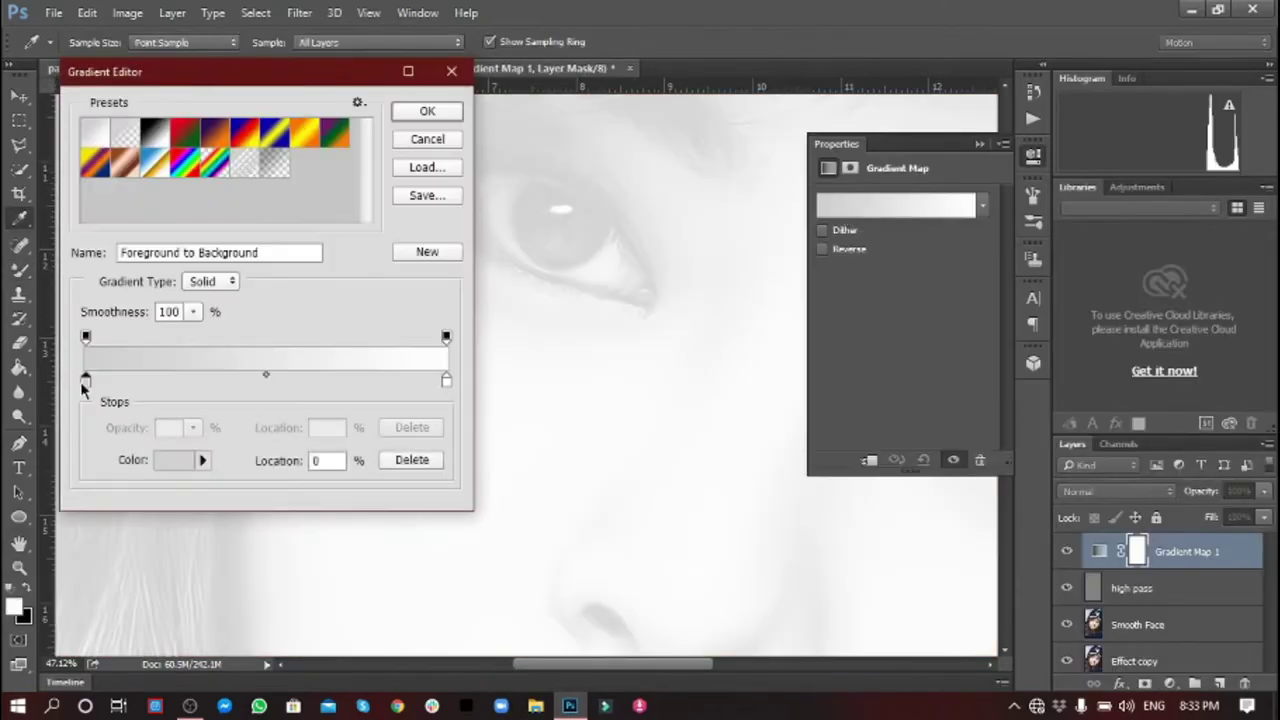
double_click(86, 380)
left_click(893, 170)
left_click(1180, 156)
double_click(446, 380)
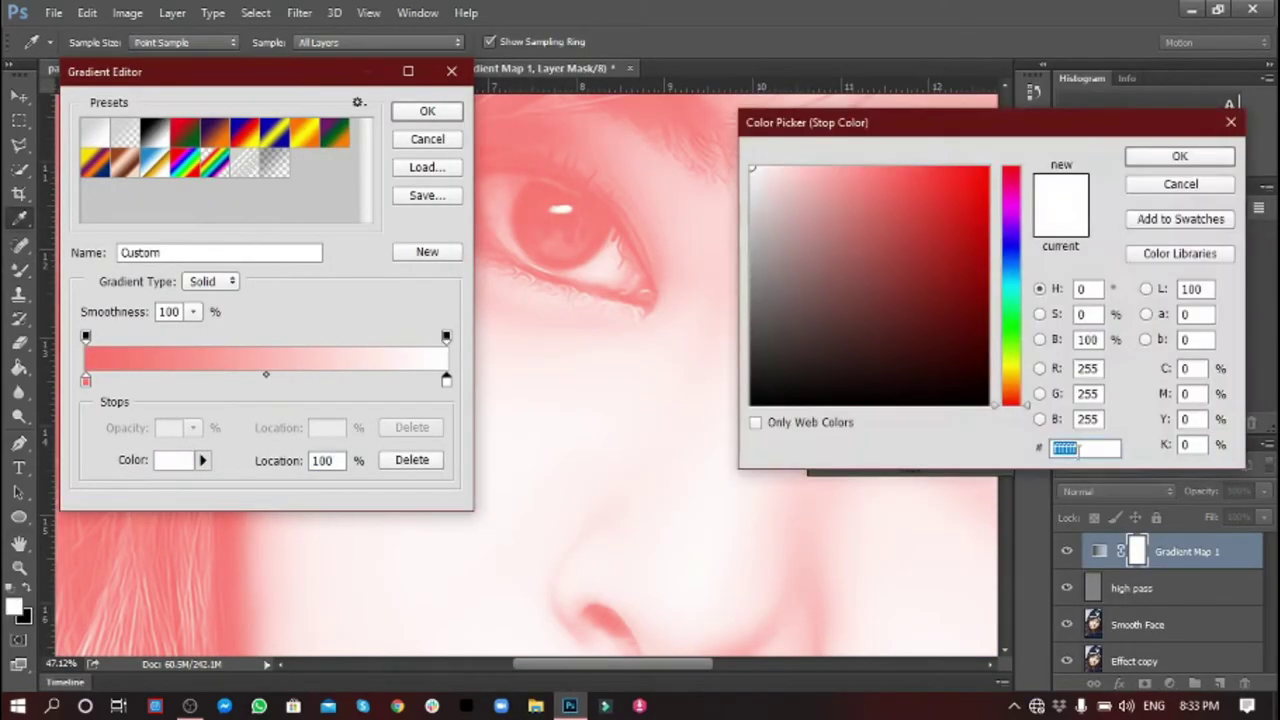
left_click(893, 170)
left_click(1180, 156)
left_click(427, 111)
Invert the Gradient Map mask and paint white into the left iris with the Brush.
left_click(1137, 551)
key("x")
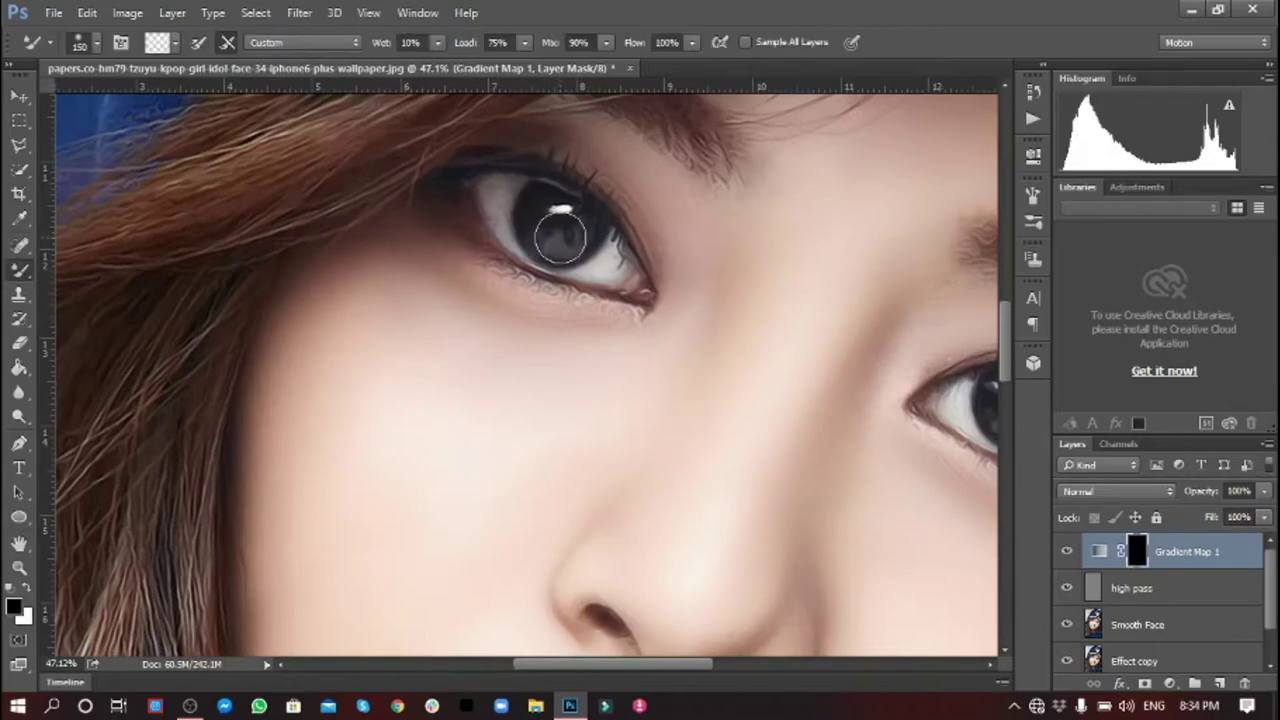
right_click(19, 269)
left_click(110, 263)
key("x")
mouse_move(560, 245)
left_mouse_down()
mouse_move(540, 215)
mouse_move(570, 225)
mouse_move(567, 215)
left_mouse_up()
key("ctrl+alt+z")
key("ctrl+alt+z")
key("v")
right_click(19, 269)
left_click(112, 263)
Paint the tint into the second iris on the mask, swapping black and white to clean edges.
scroll(686, 364, "right", 3)
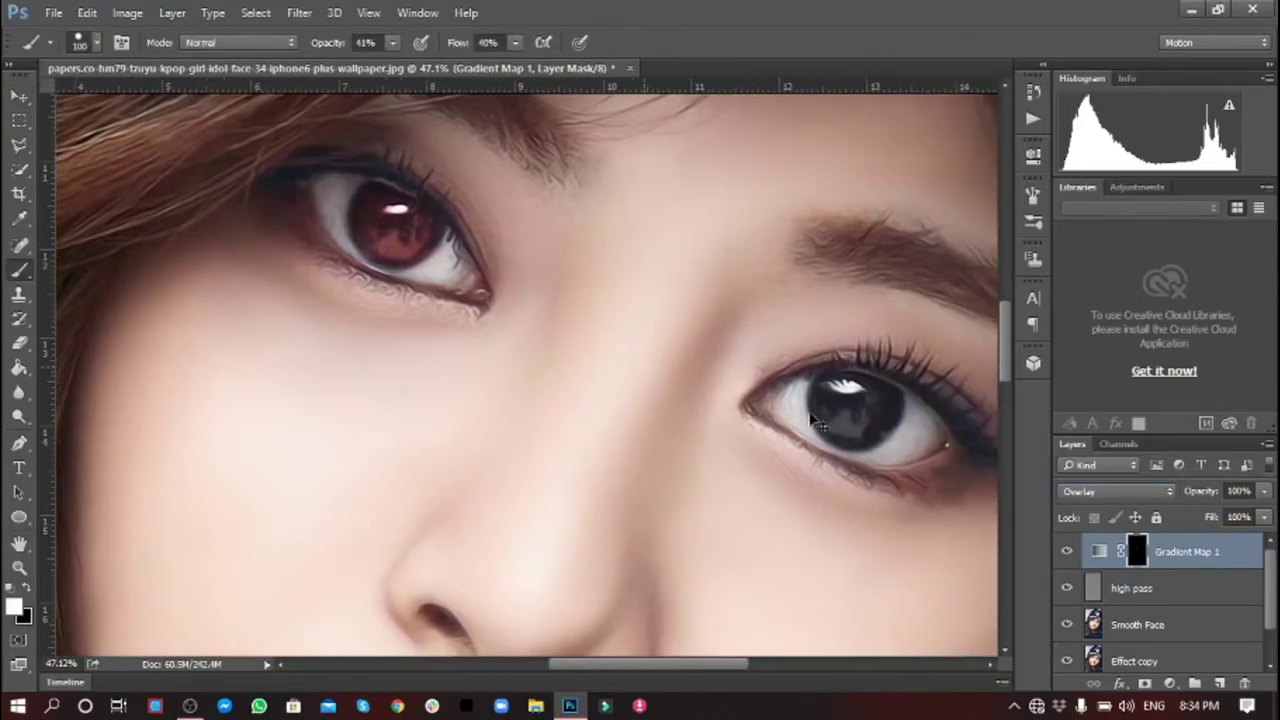
scroll(745, 414, "right", 2)
scroll(768, 422, "down", 2)
scroll(430, 290, "up", 3)
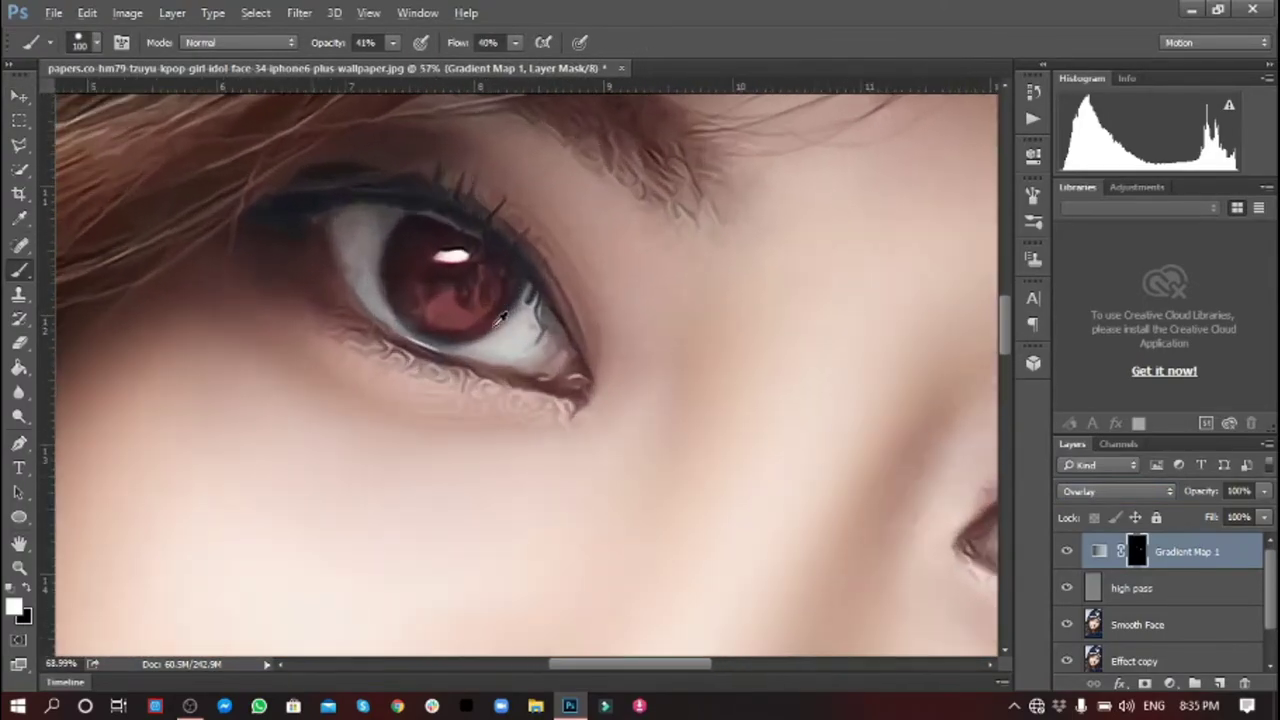
scroll(429, 291, "up", 1)
key("x")
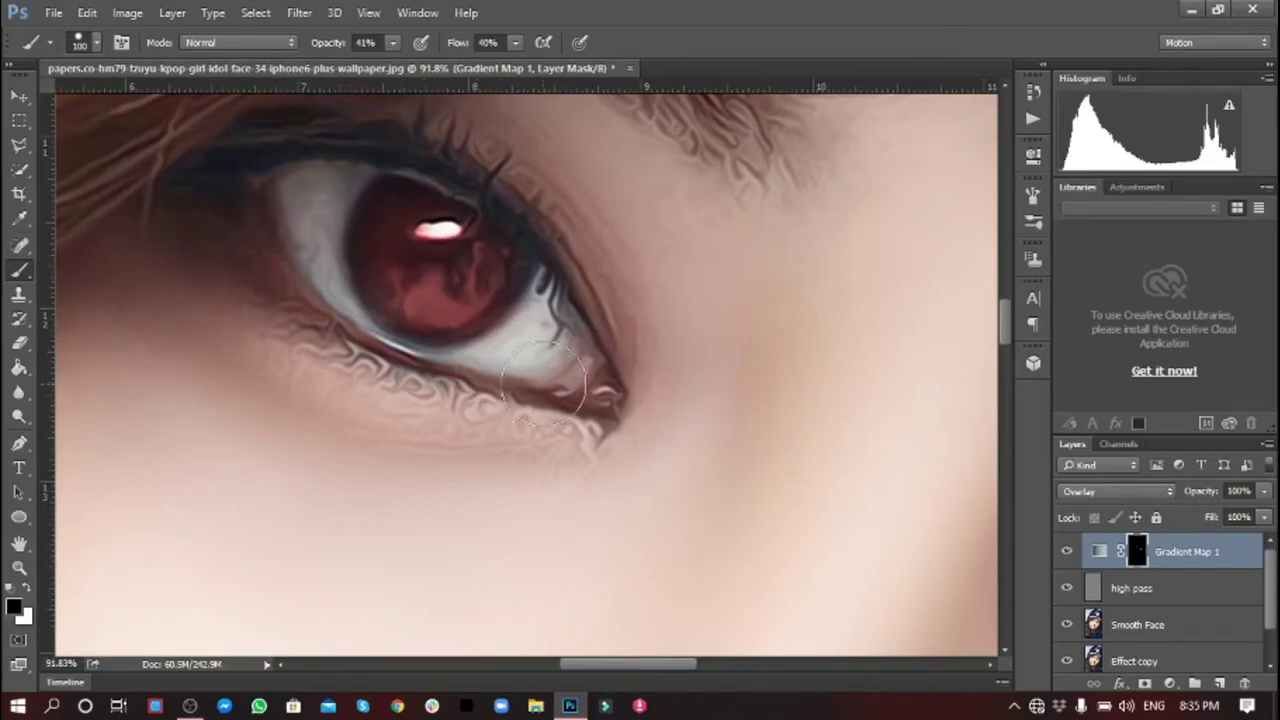
key("x")
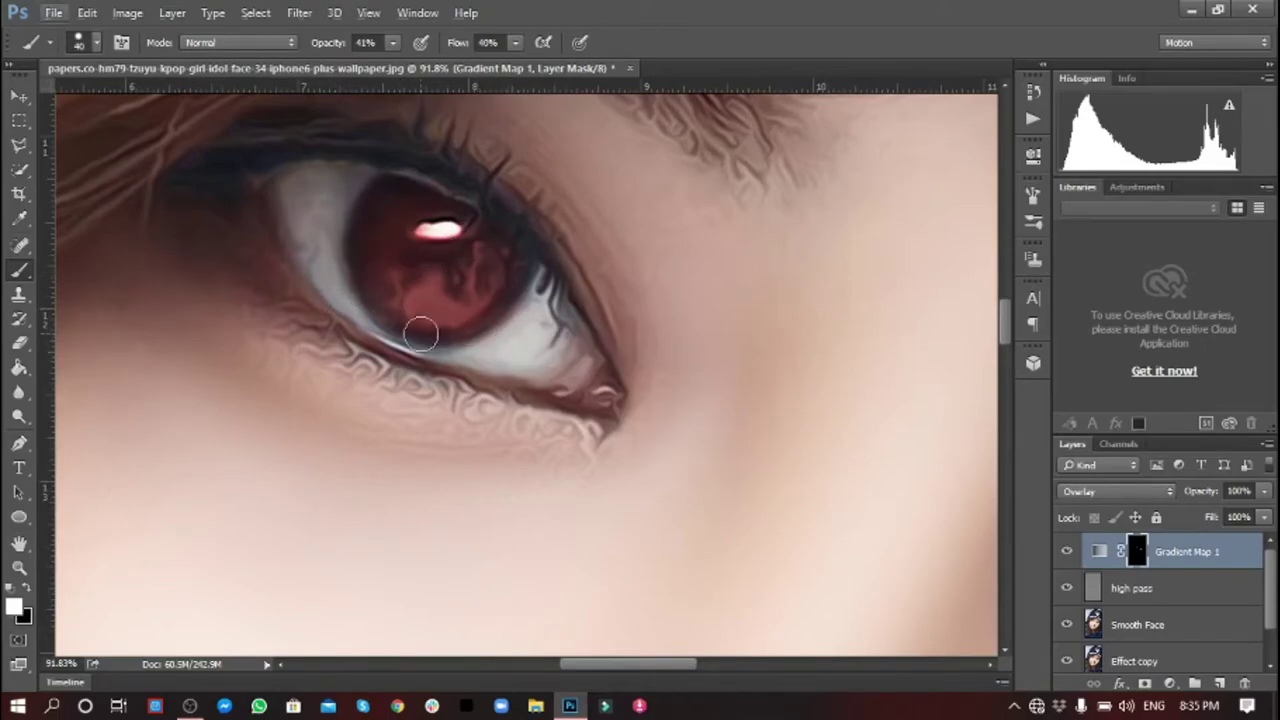
scroll(474, 263, "down", 2)
scroll(897, 424, "up", 1)
scroll(897, 424, "up", 1)
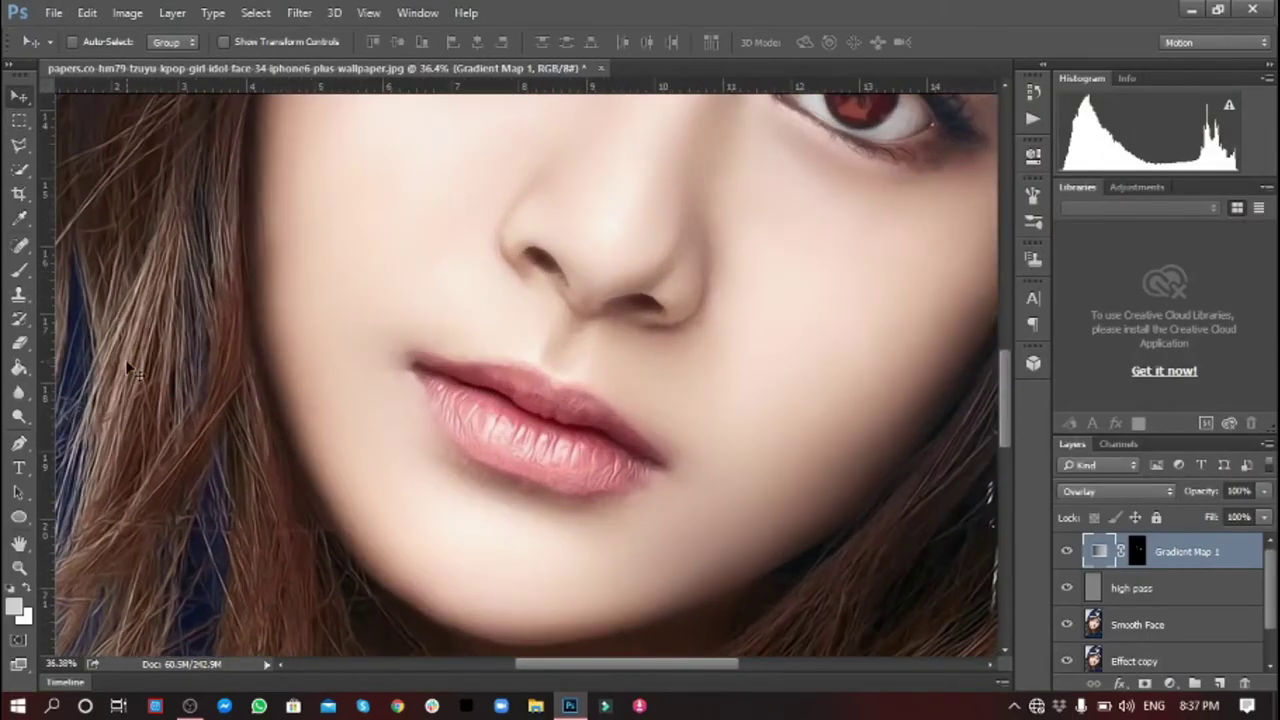
With Smooth Face selected, outline the lips using the Polygonal Lasso.
right_click(18, 145)
left_click(100, 157)
left_click(1137, 624)
left_click(376, 357)
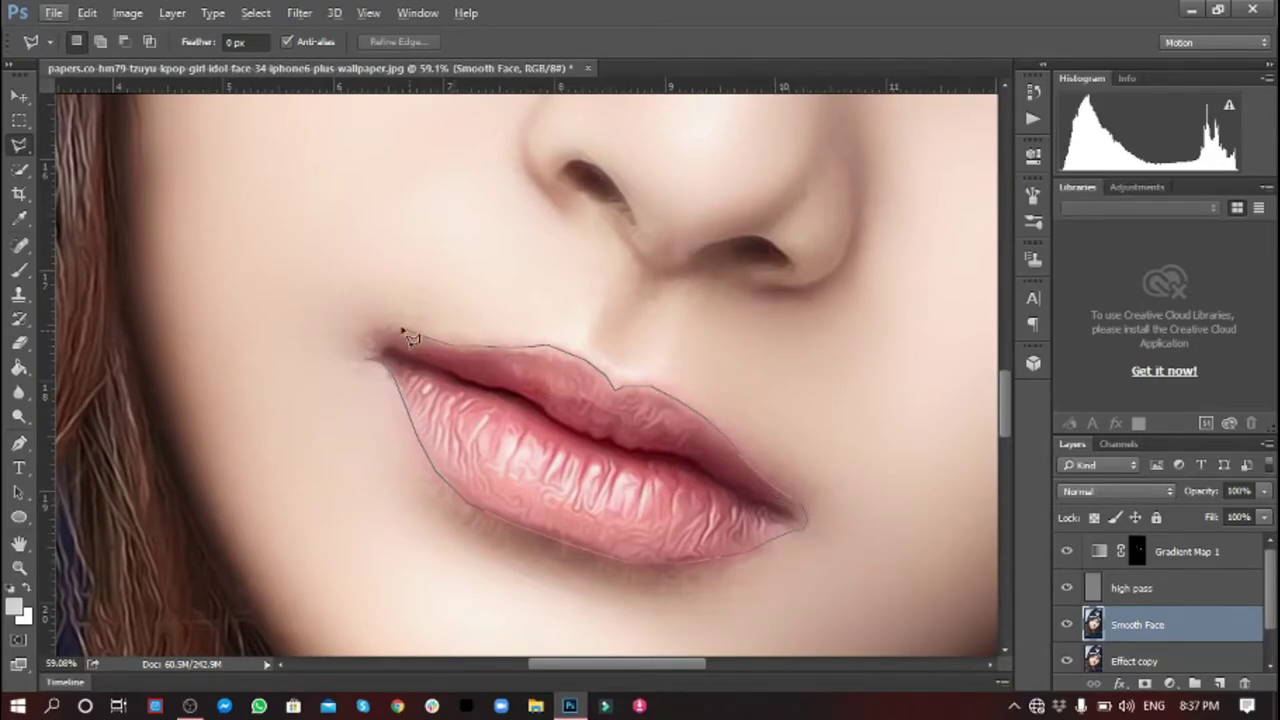
left_click(372, 372)
Add a Gradient Fill layer for the lips with both gradient stops set to orange.
left_click(1170, 683)
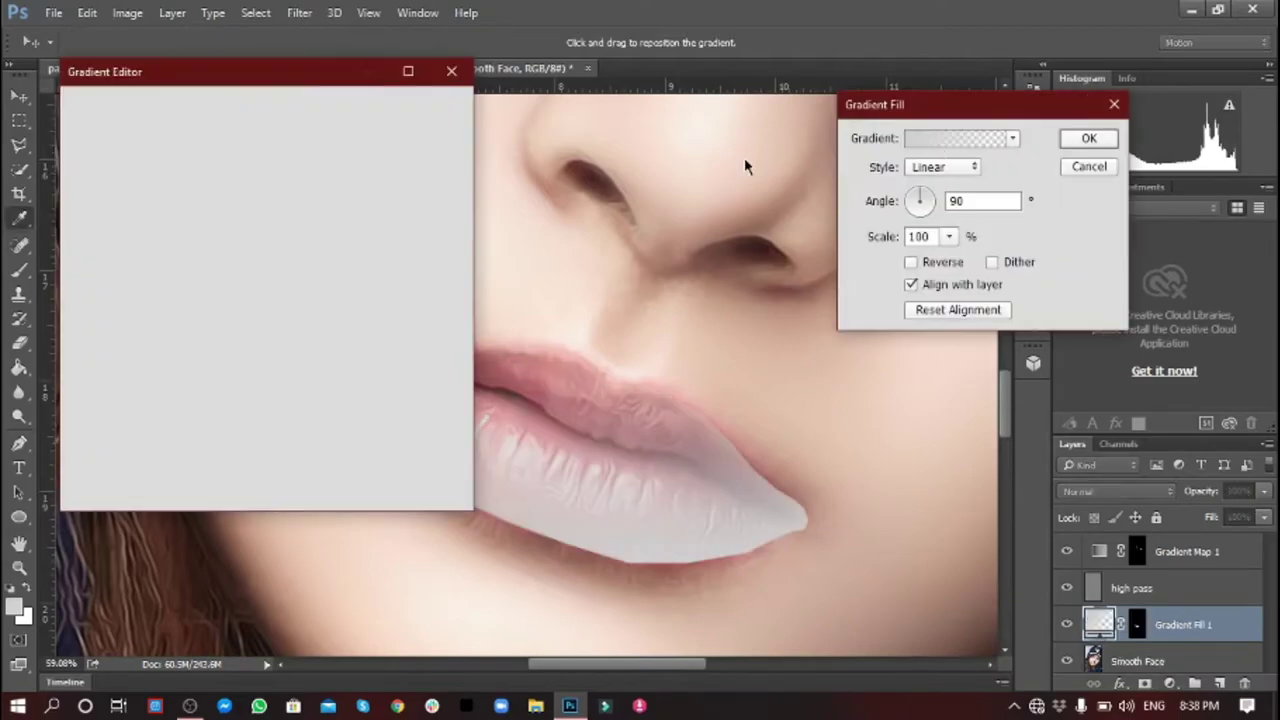
left_click(960, 138)
double_click(85, 380)
left_click(891, 171)
type("ffa235")
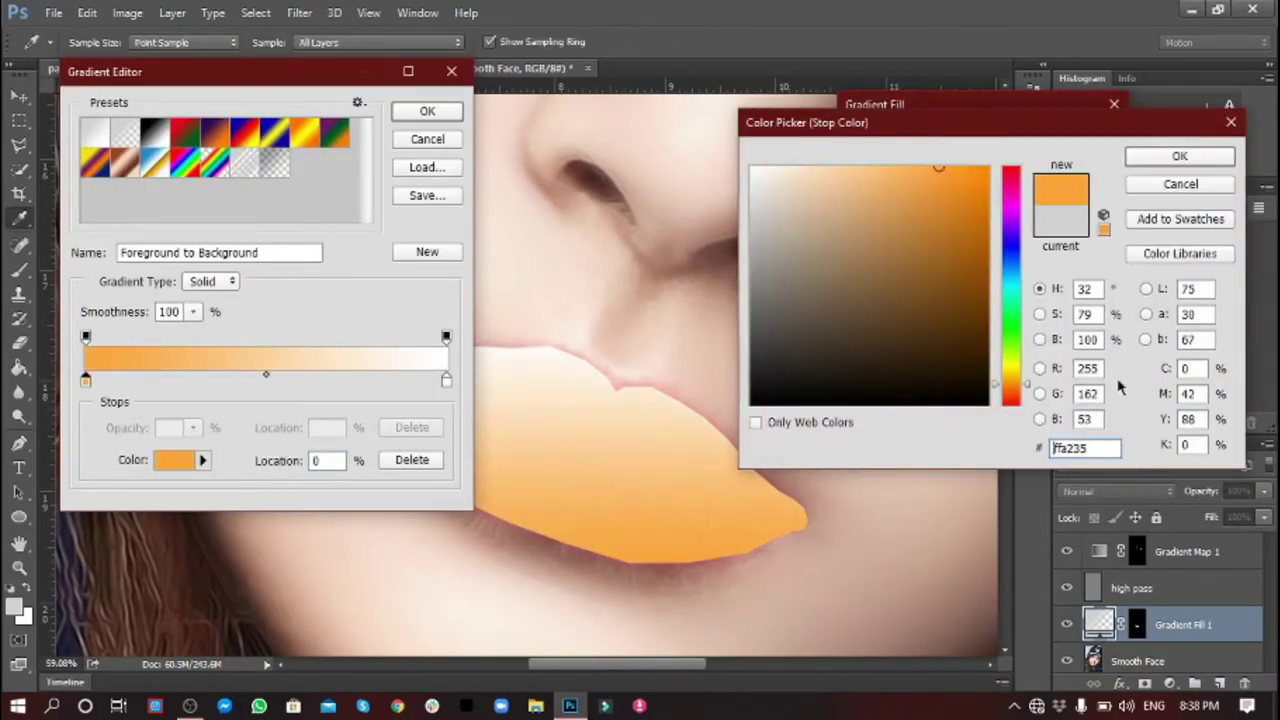
left_click(1157, 154)
double_click(446, 380)
left_click(1154, 114)
left_click(427, 111)
left_click(1089, 138)
left_click(1117, 491)
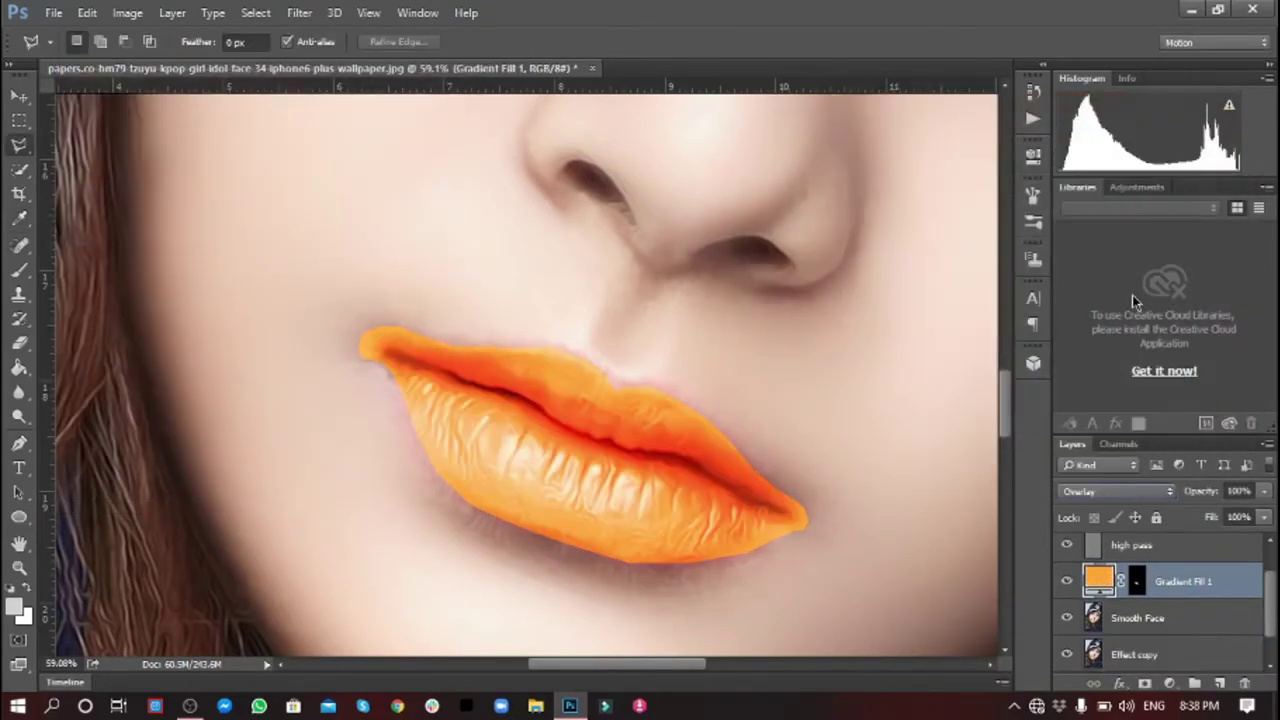
Set the lip layer to Multiply at 52% opacity and prepare a black brush at 100% flow.
key("3")
key("5")
key("2")
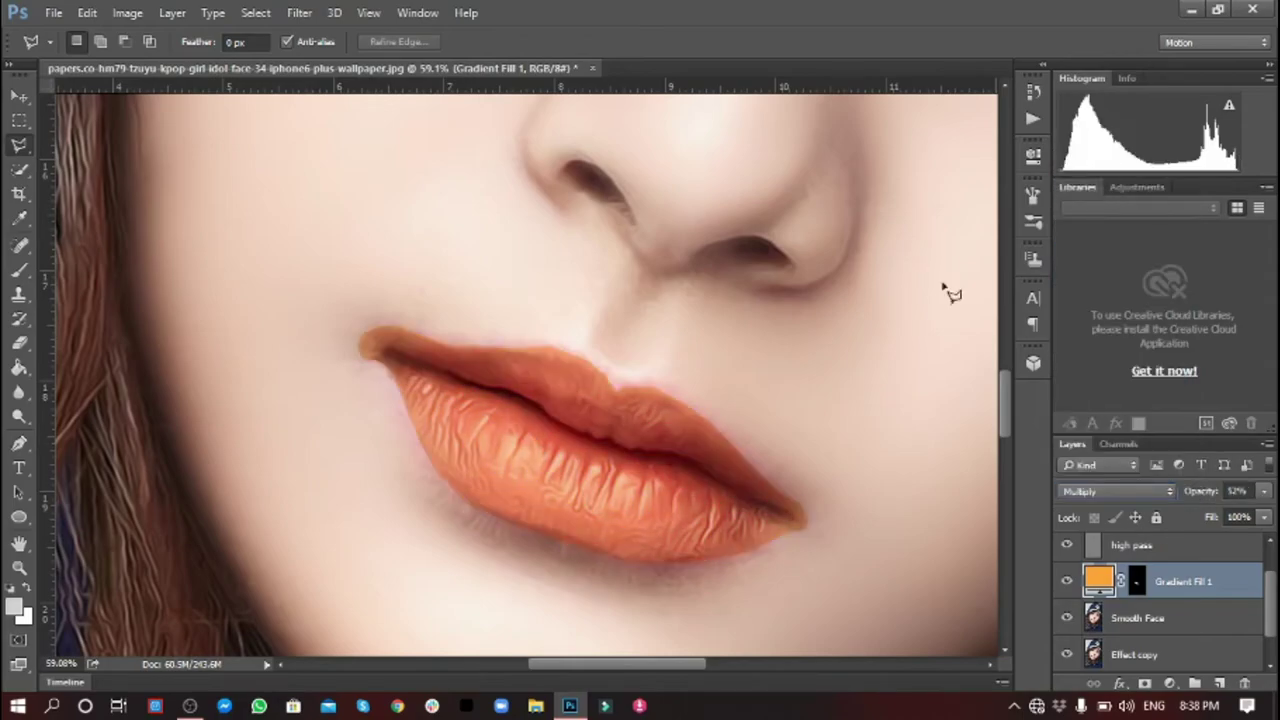
key("b")
right_click(395, 222)
key("Escape")
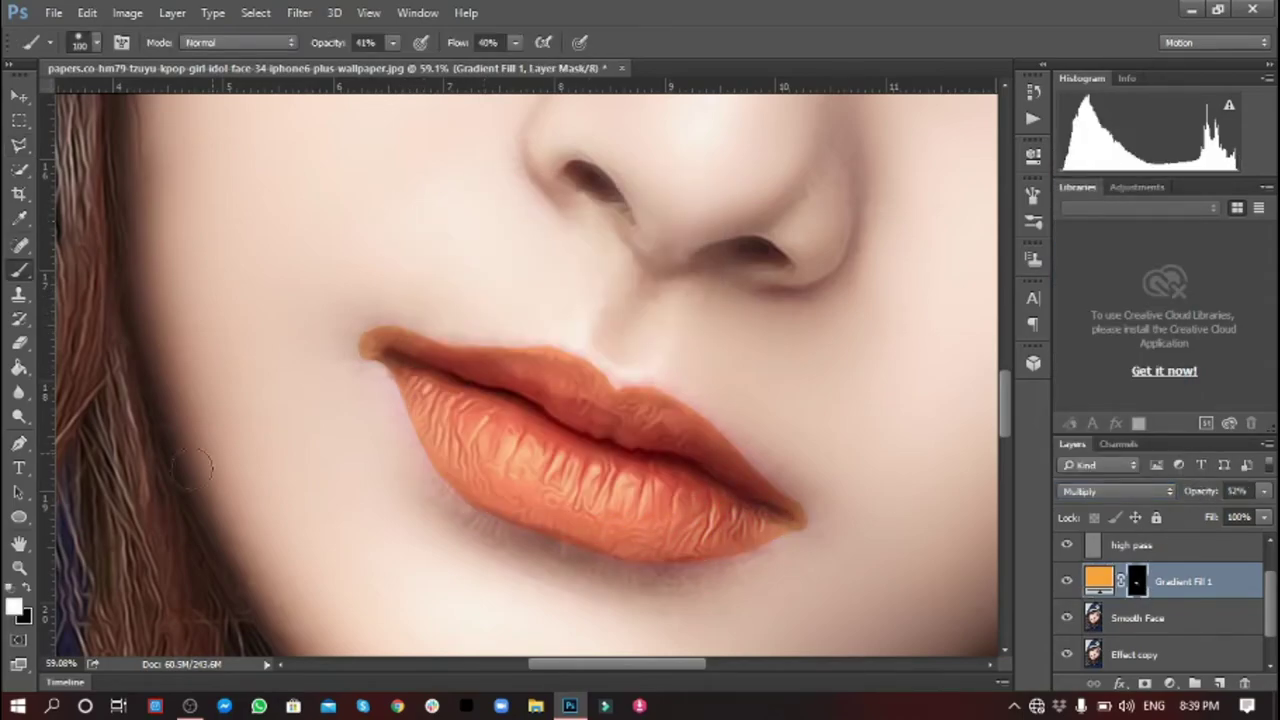
key("x")
key("shift+0")
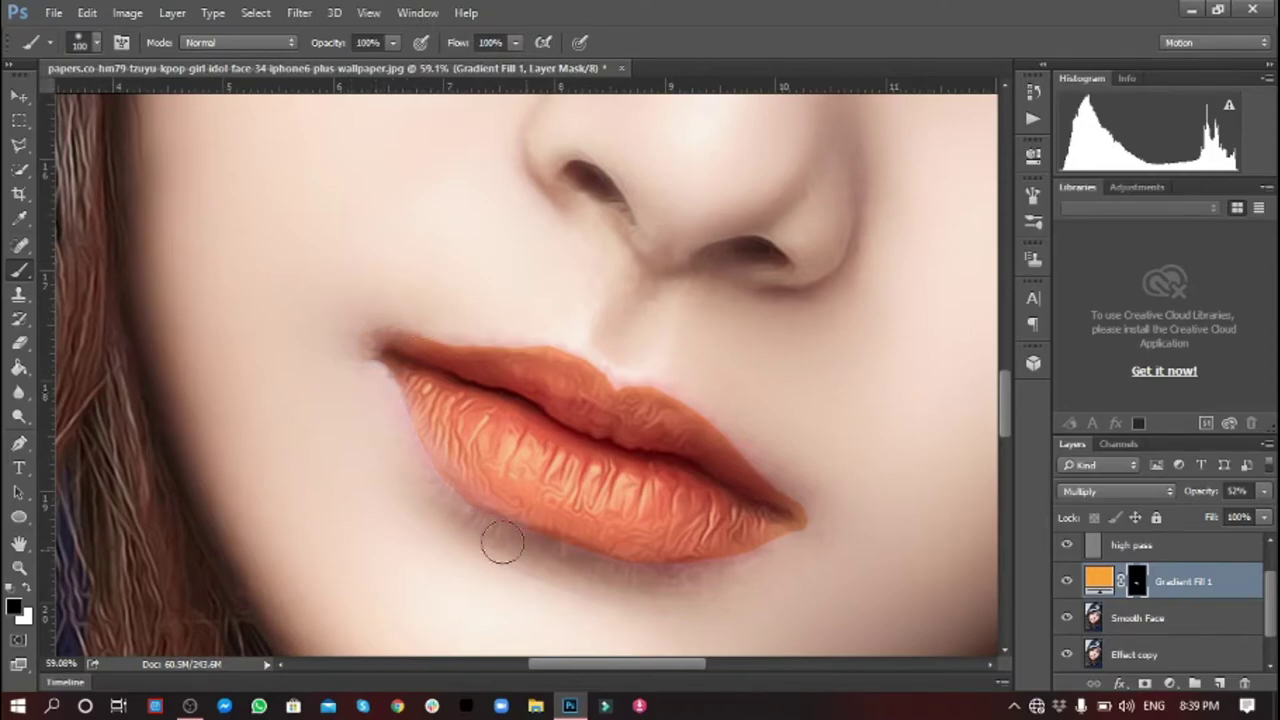
Paint black on the mask to tone down the upper lip's orange, then select Smooth Face.
mouse_move(774, 460)
left_mouse_down()
mouse_move(563, 329)
mouse_move(367, 270)
left_mouse_up()
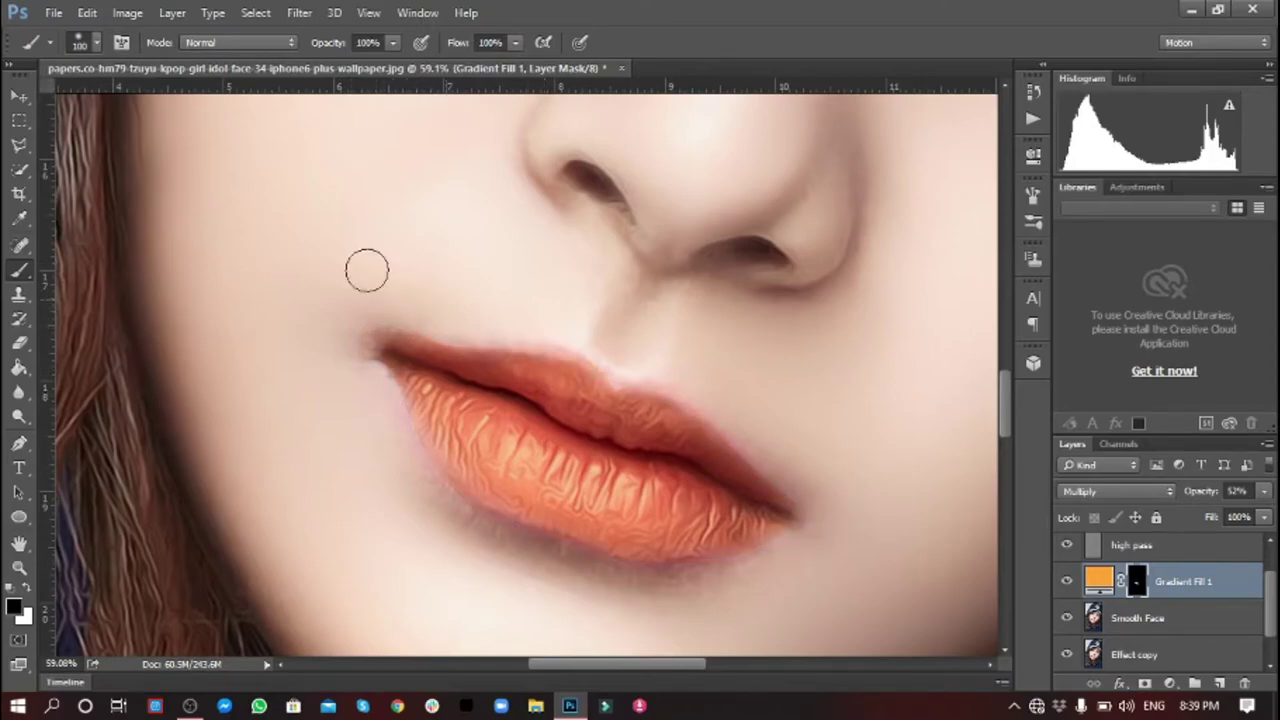
scroll(367, 270, "down", 2)
key("v")
scroll(766, 380, "down", 3)
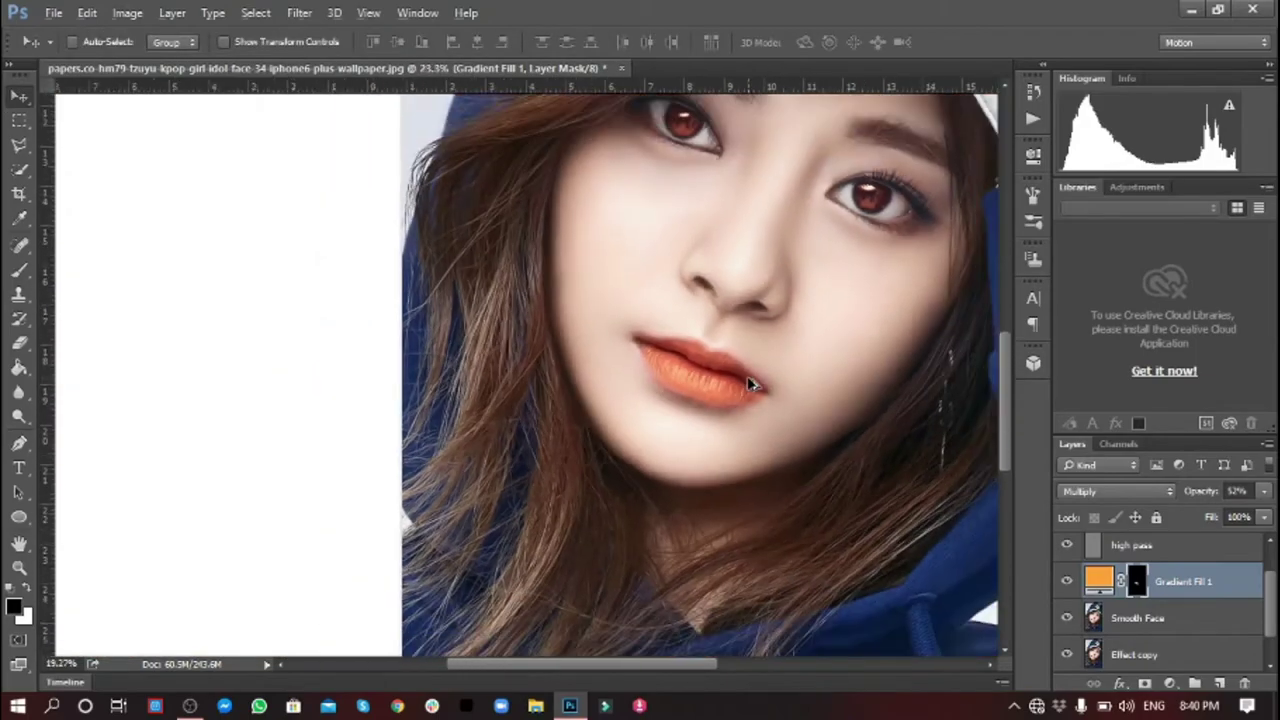
scroll(714, 410, "up", 3)
scroll(726, 408, "up", 3)
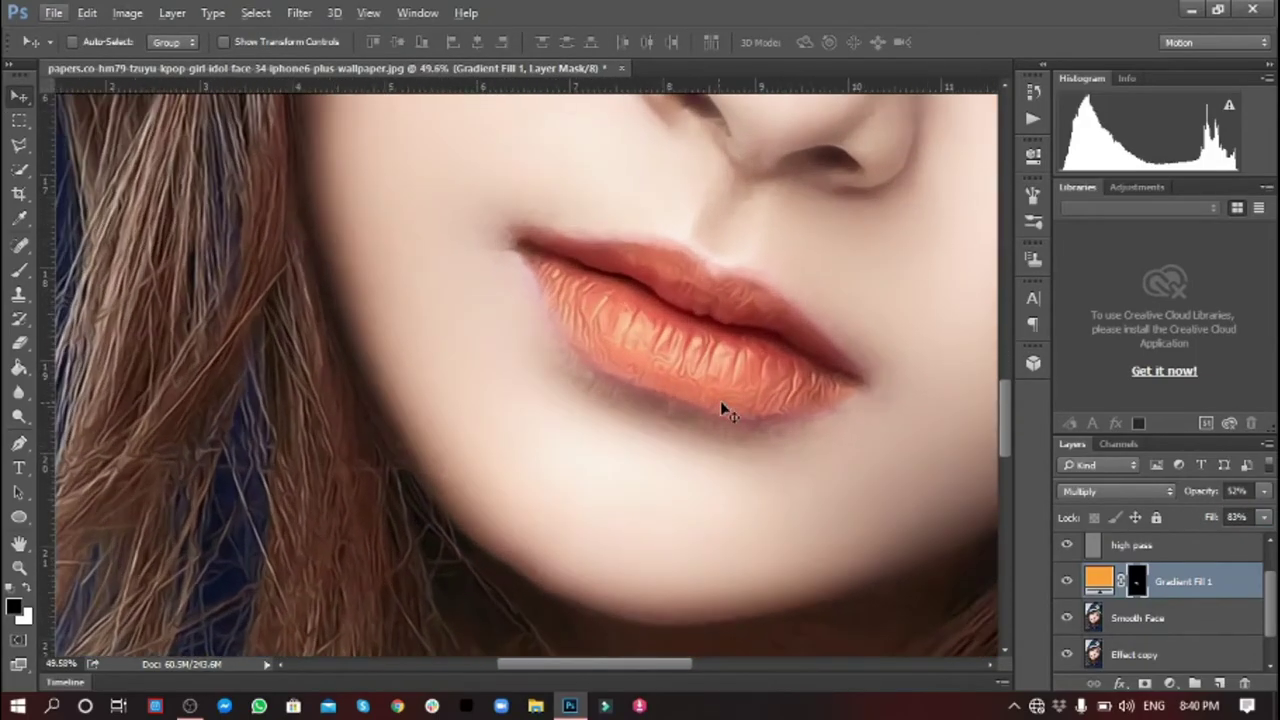
key("alt+bracketleft")
right_click(18, 270)
Try a smudge stroke across the lips on Smooth Face, then undo it.
left_click(110, 320)
left_click_drag(489, 238, 826, 310)
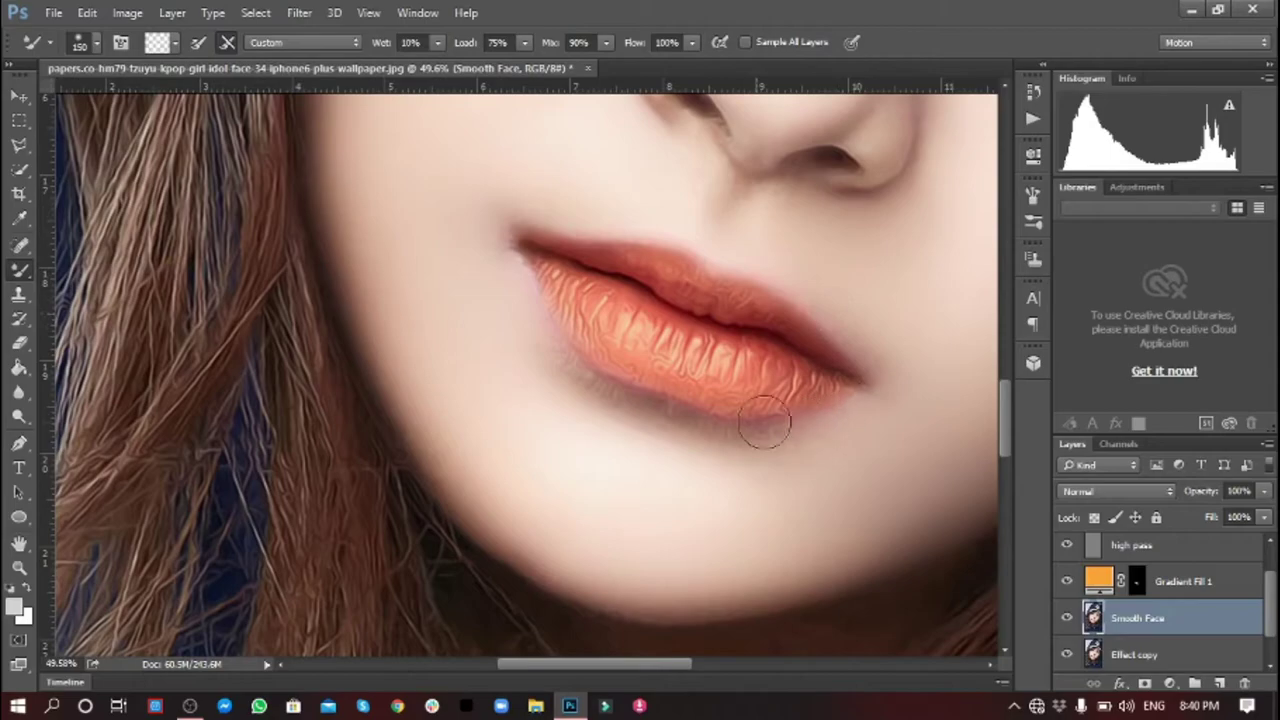
key("alt+bracketright")
key("alt+bracketleft")
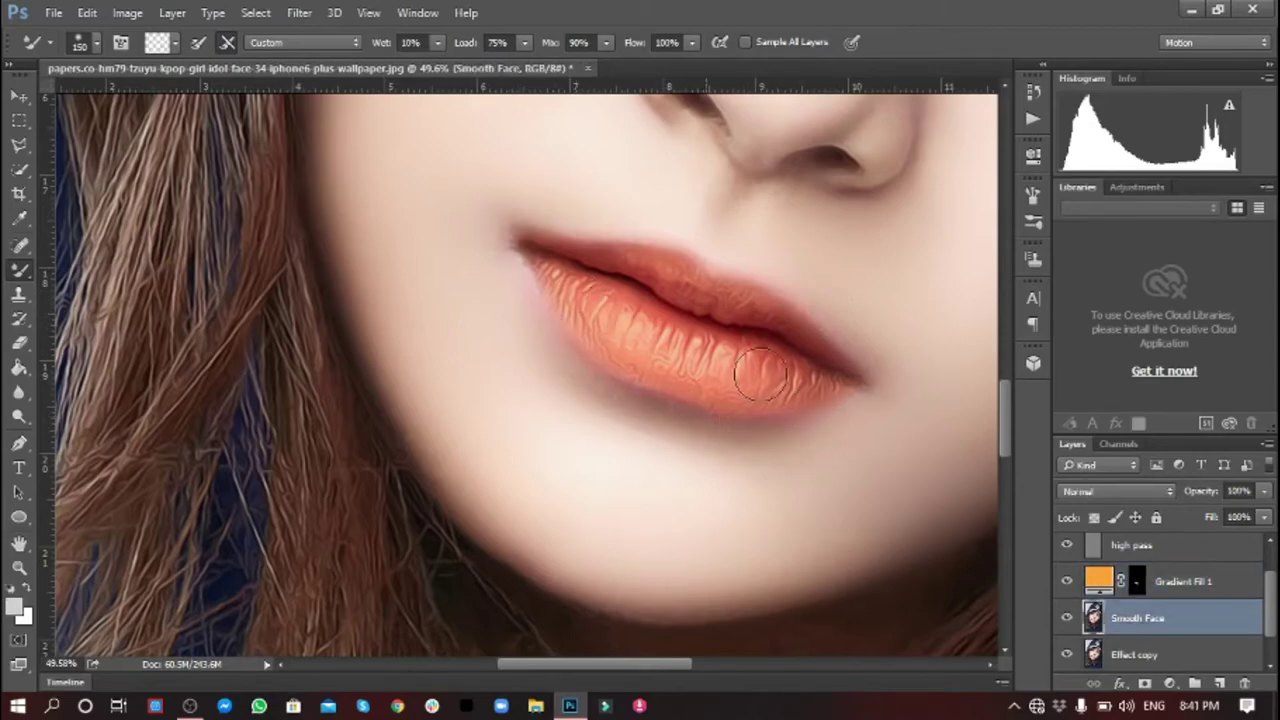
key("ctrl+z")
Reopen the lip Gradient Fill settings to check them and close them unchanged.
scroll(671, 357, "down", 2)
scroll(671, 357, "down", 2)
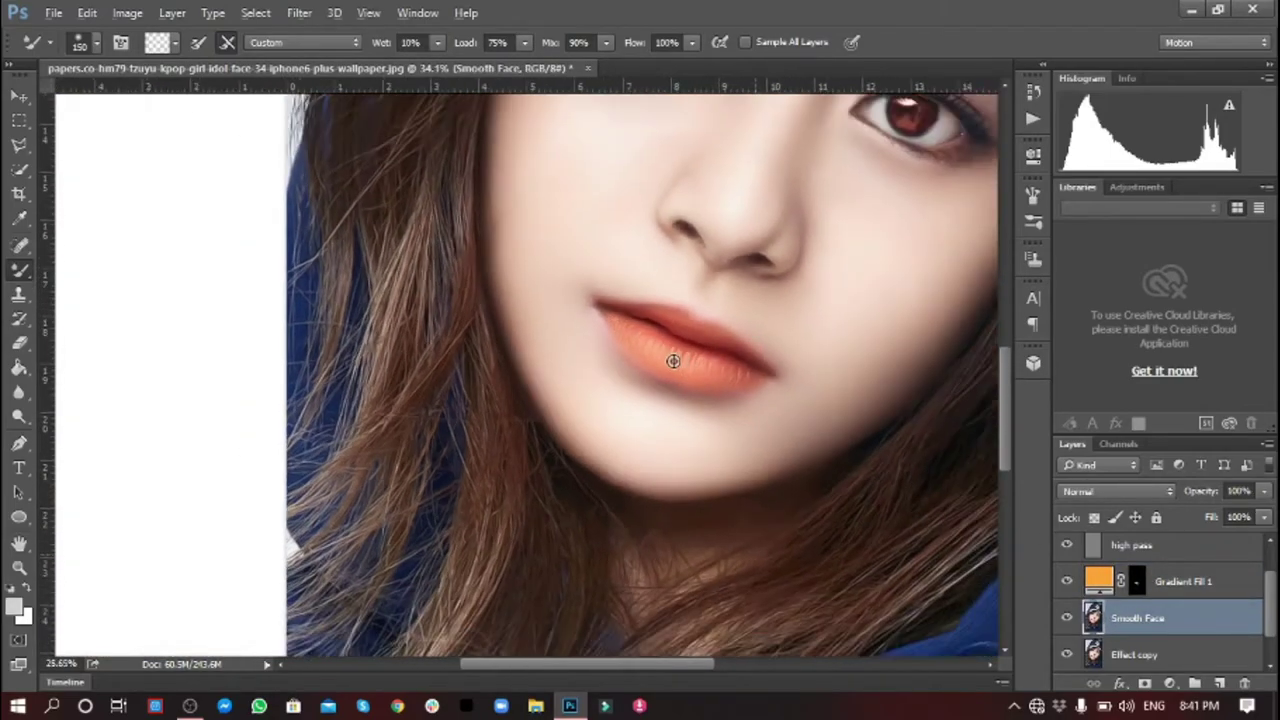
scroll(673, 361, "down", 2)
scroll(673, 361, "down", 2)
scroll(673, 361, "down", 2)
key("v")
scroll(789, 395, "up", 3)
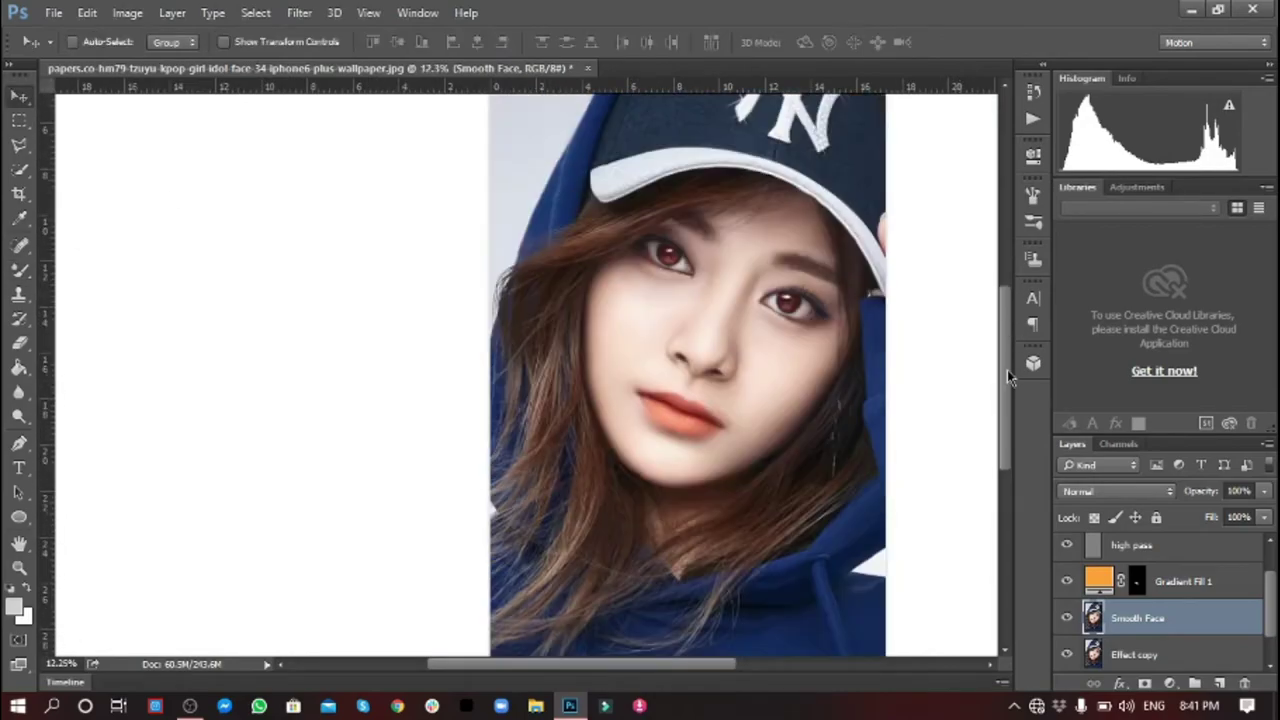
double_click(1099, 580)
left_click(1082, 134)
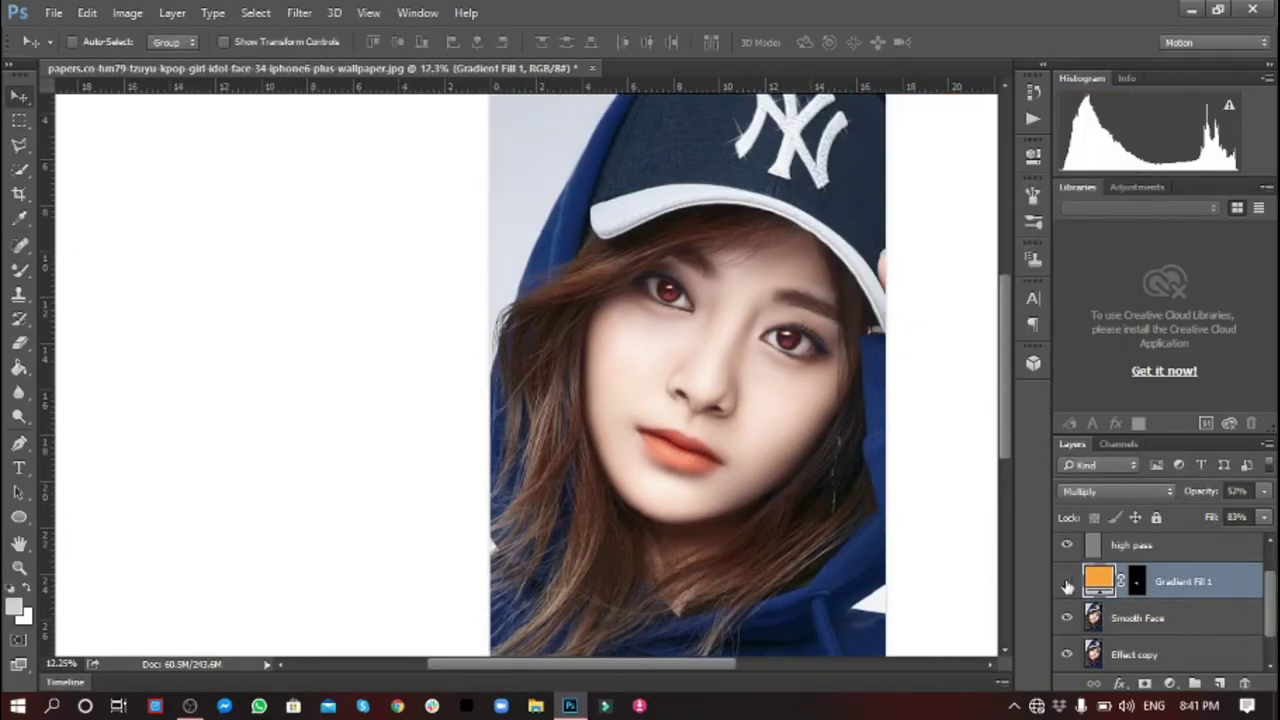
Scroll through the layer stack and pick the Ellipse tool.
scroll(1067, 583, "up", 1)
scroll(650, 438, "down", 2)
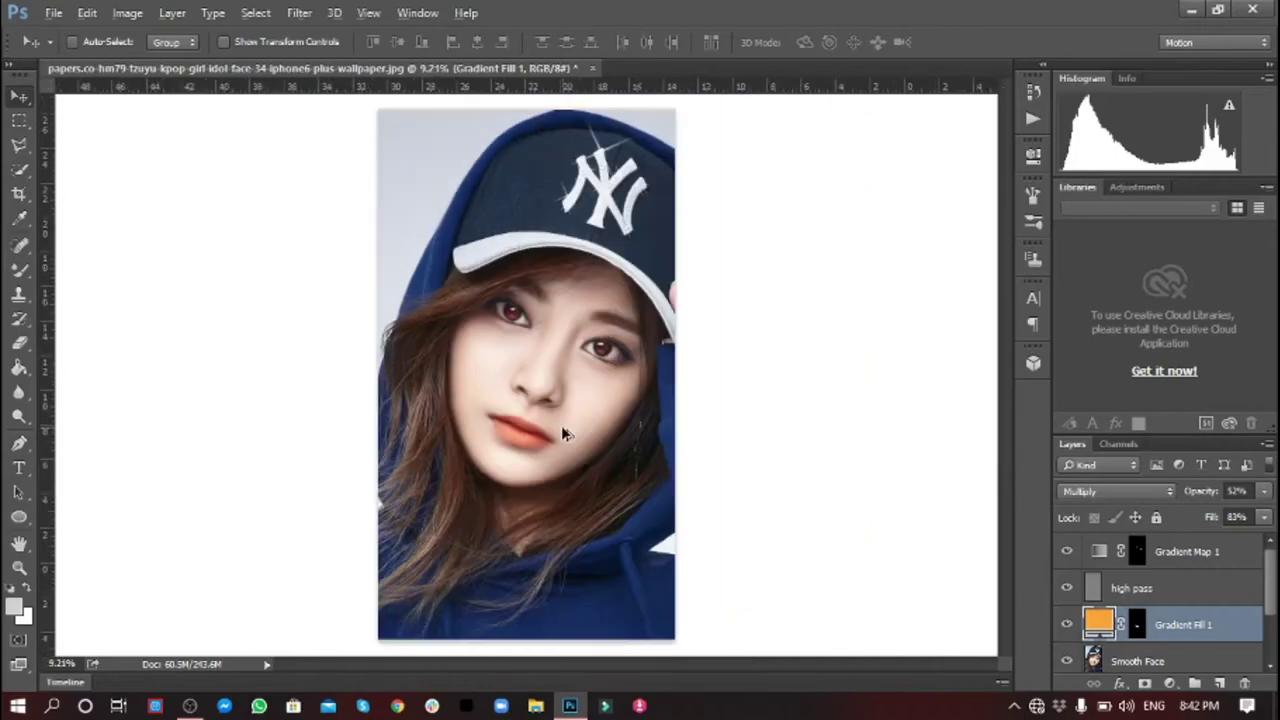
scroll(690, 612, "up", 1)
left_click(1228, 561)
scroll(591, 323, "down", 1)
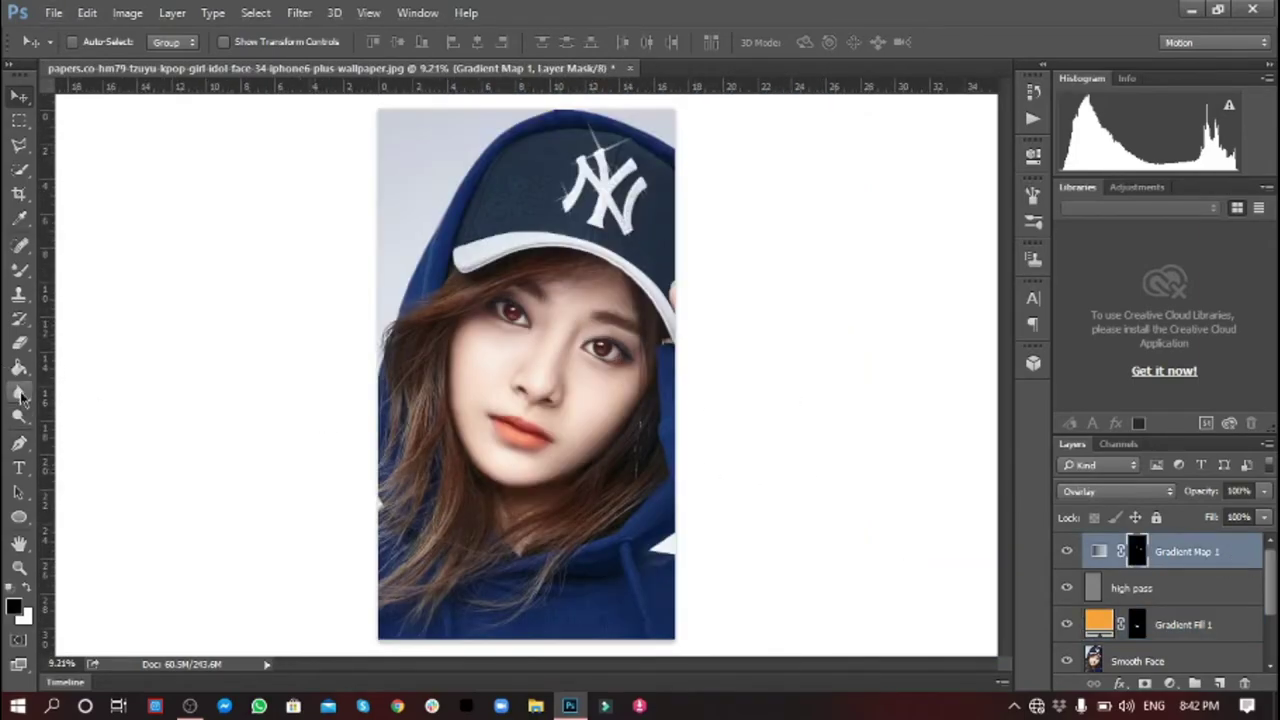
Draw a tall orange ellipse along the portrait's left edge, Gaussian-blur it and set Overlay.
key("u")
left_click_drag(349, 106, 415, 652)
left_click(831, 288)
left_click(832, 375)
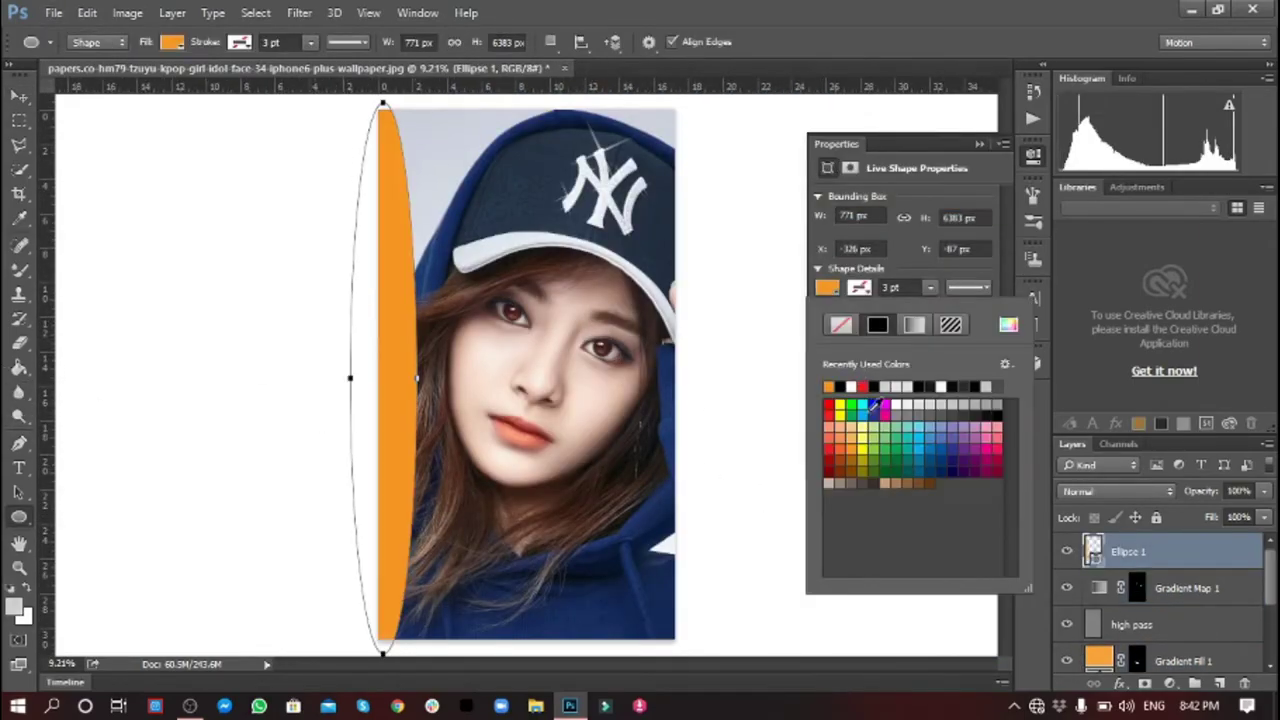
left_click(299, 12)
left_click(340, 117)
left_click(760, 273)
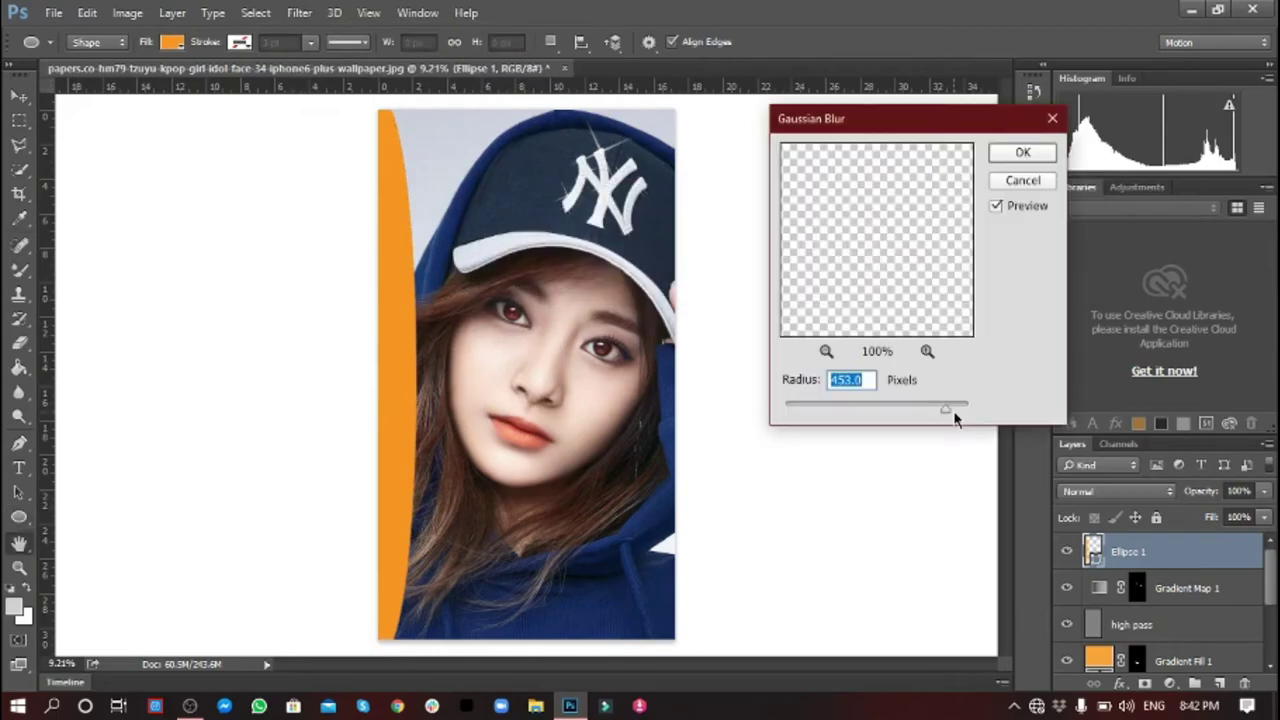
key("Return")
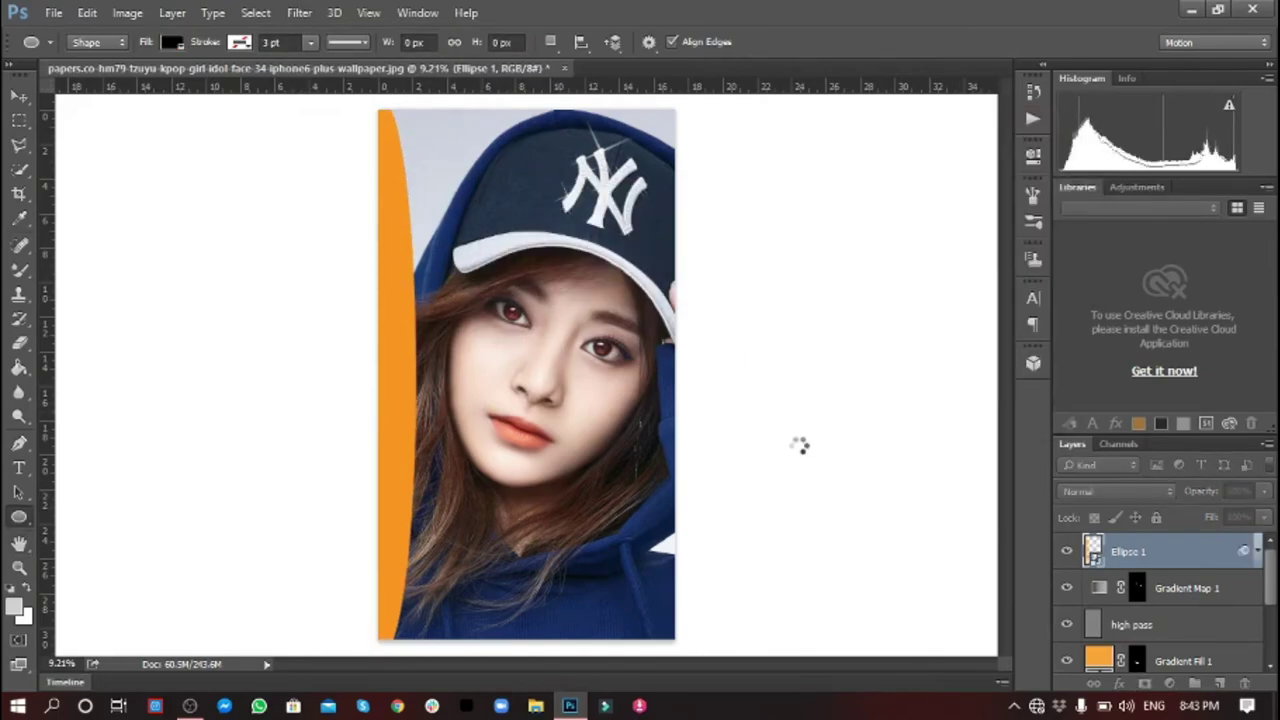
key("v")
key("shift+alt+o")
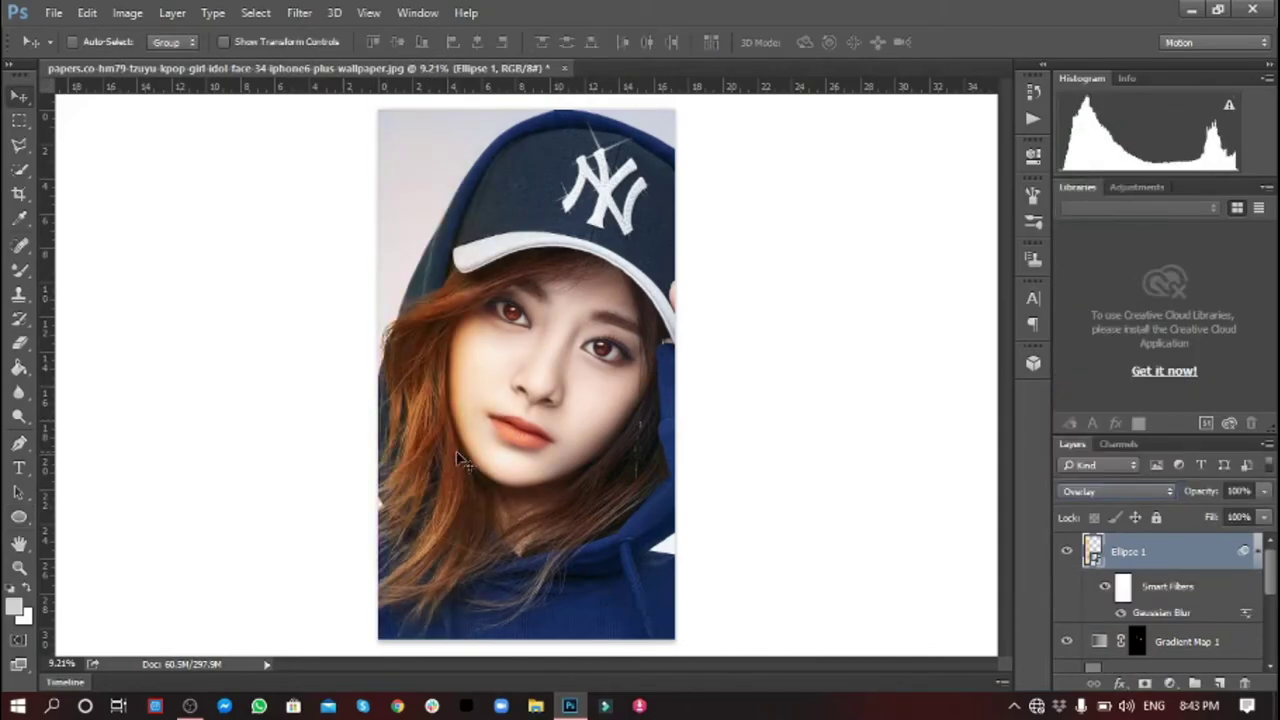
Draw a red ellipse over the face's right side, blur it and set Overlay.
key("u")
left_click_drag(566, 106, 709, 656)
left_click(850, 382)
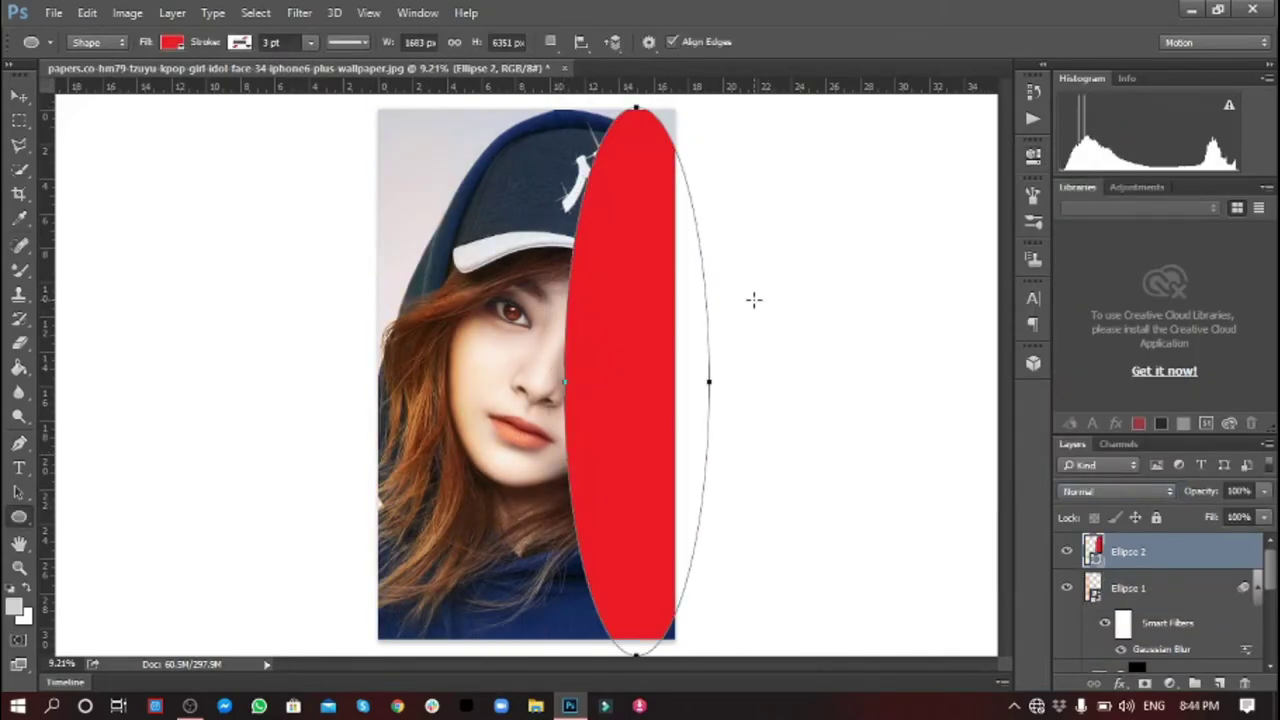
left_click(299, 12)
key("ctrl+f")
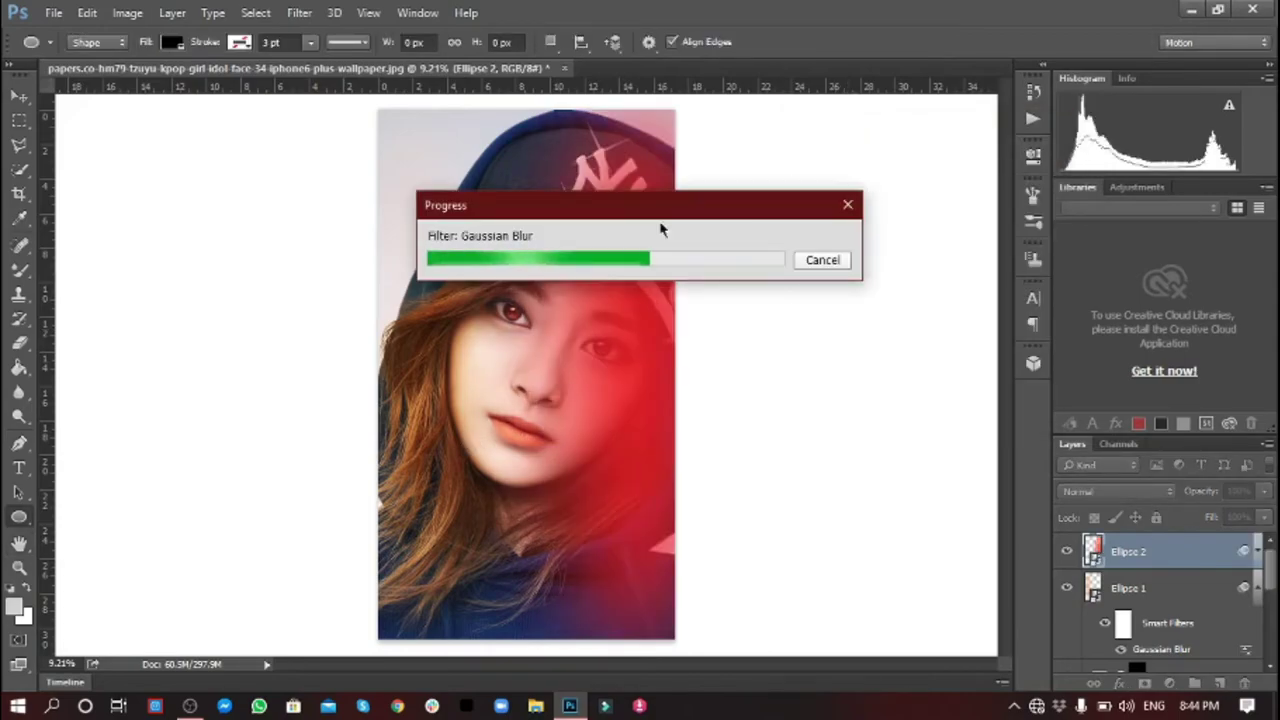
key("shift+alt+o")
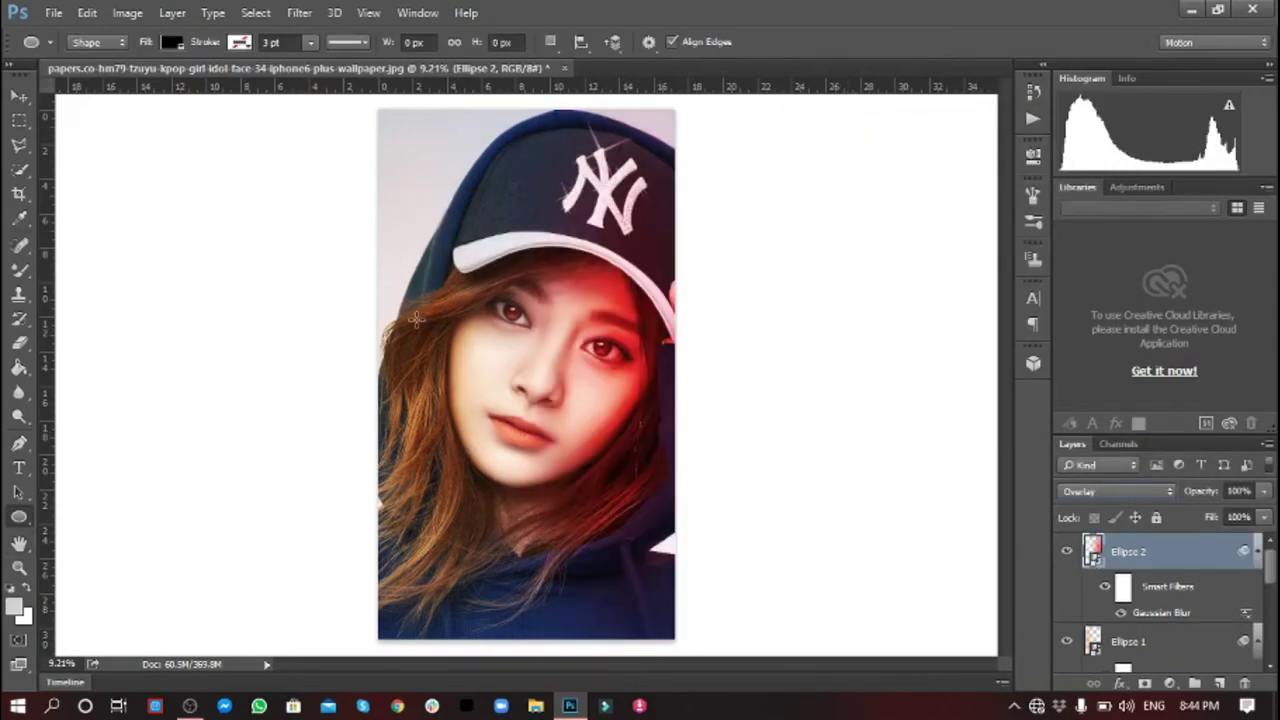
key("v")
Compare Multiply, keep the red glow in Overlay and lower its fill to 54%.
scroll(579, 349, "up", 3)
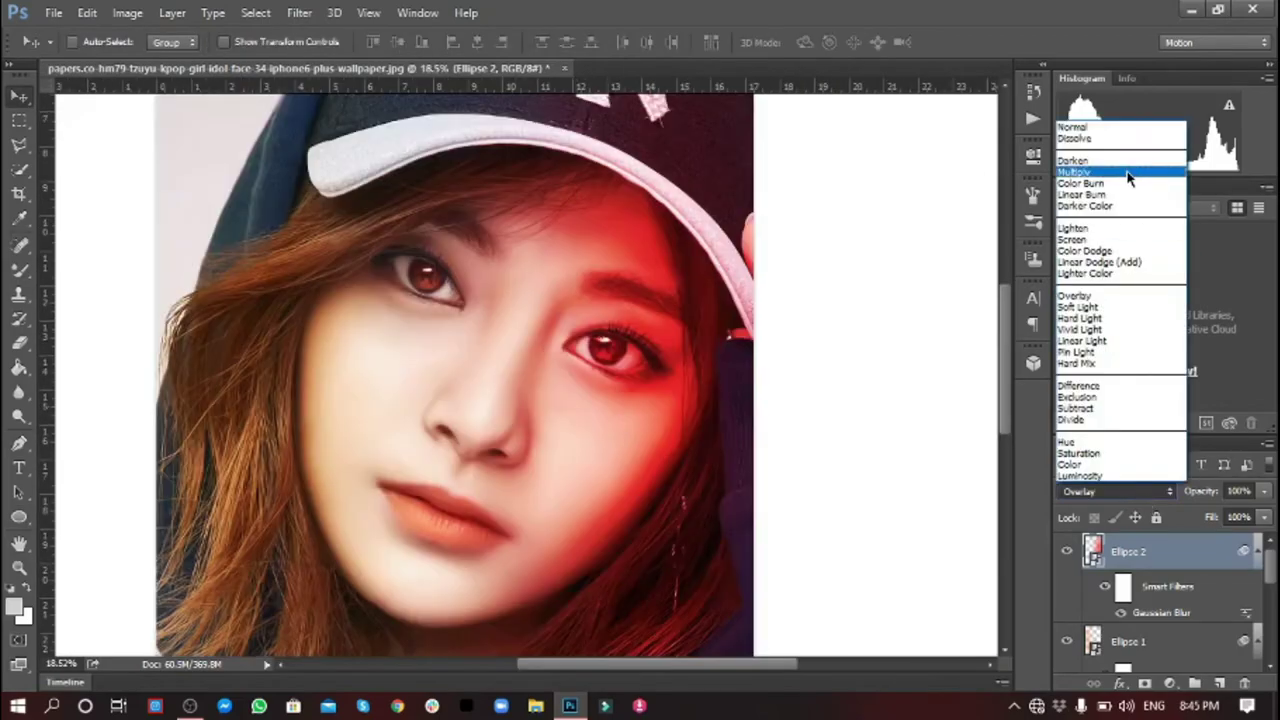
key("shift+alt+m")
scroll(563, 476, "down", 3)
left_click(1117, 491)
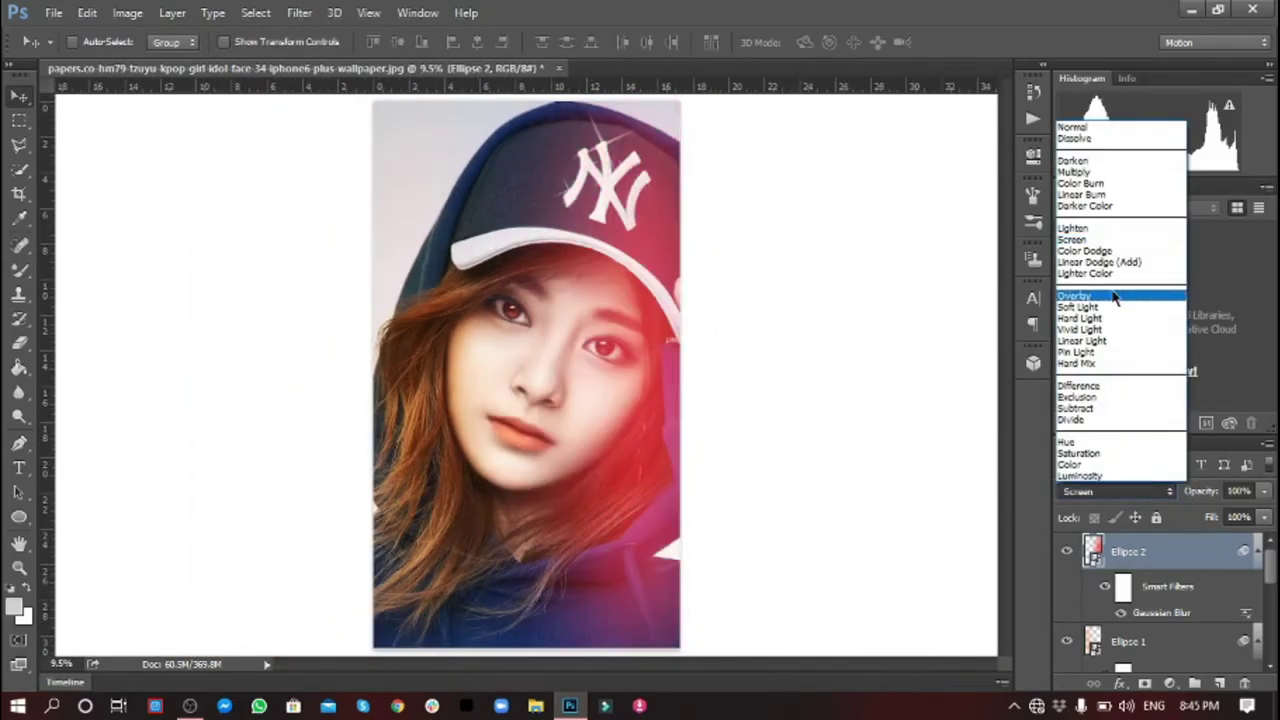
left_click(1110, 174)
key("shift+alt+o")
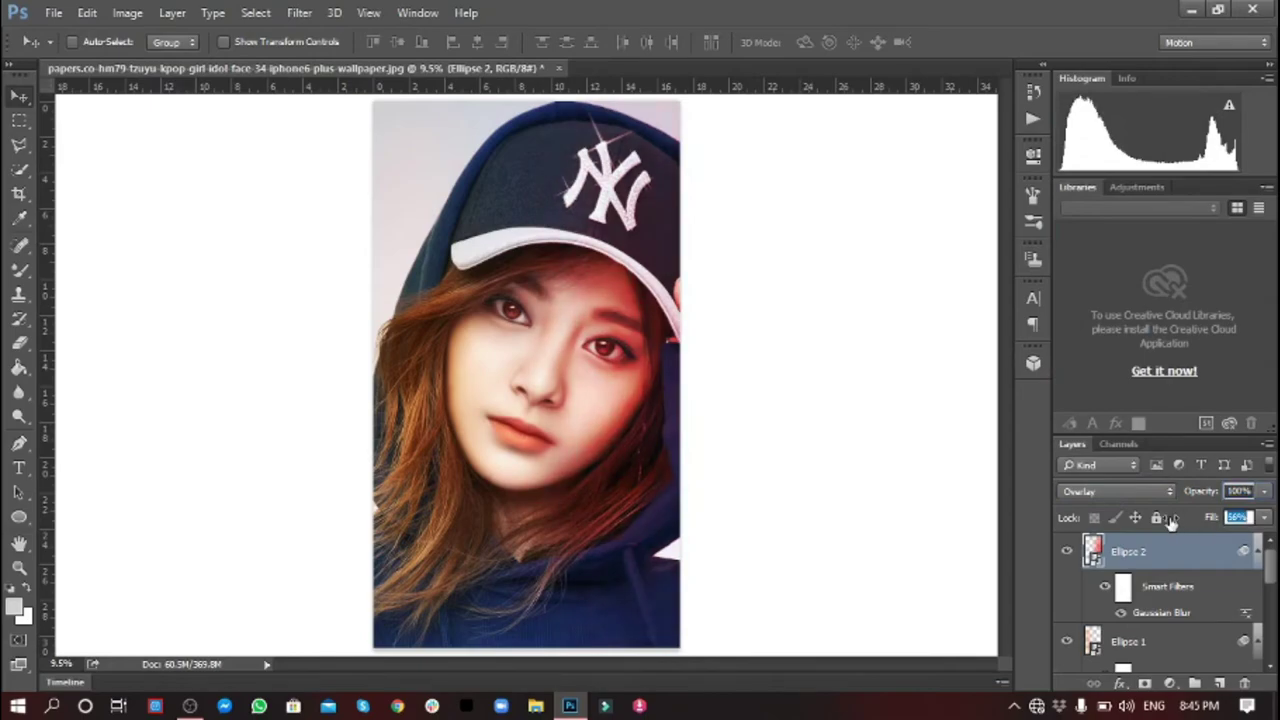
key("Down")
key("Down")
Group all edit layers down to Smooth Face into Group 1.
key("shift+alt+bracketleft")
key("shift+alt+bracketleft")
key("shift+alt+bracketleft")
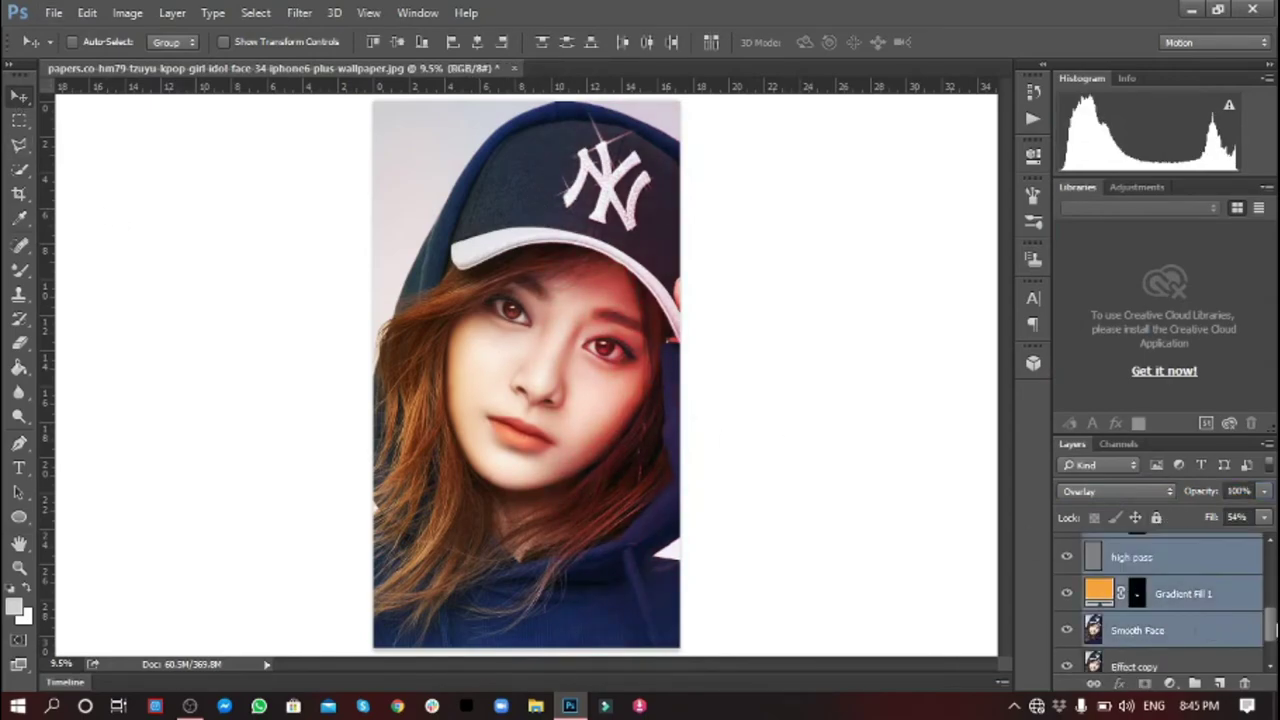
key("ctrl+g")
scroll(449, 334, "up", 2)
scroll(449, 345, "up", 2)
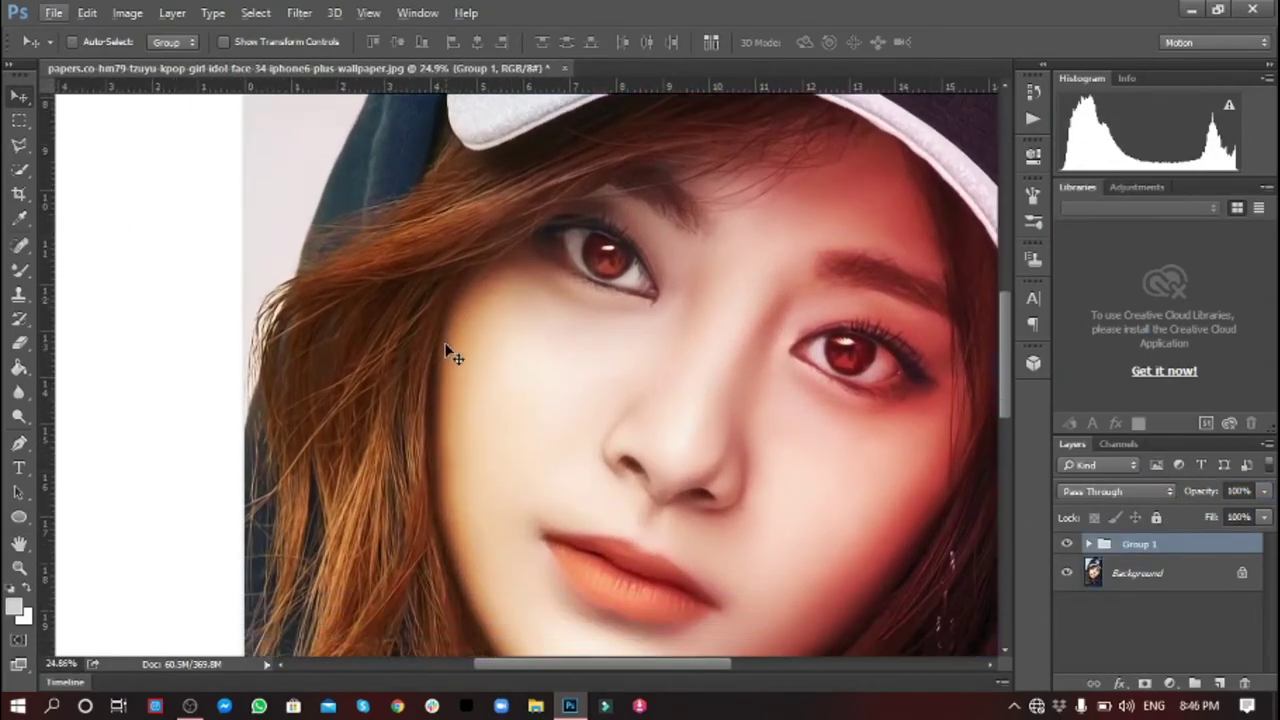
Toggle Group 1's visibility to compare before and after, then expand the group.
left_click(1067, 545)
left_click(1067, 545)
left_click(1067, 545)
left_click(1067, 545)
left_click(1183, 494)
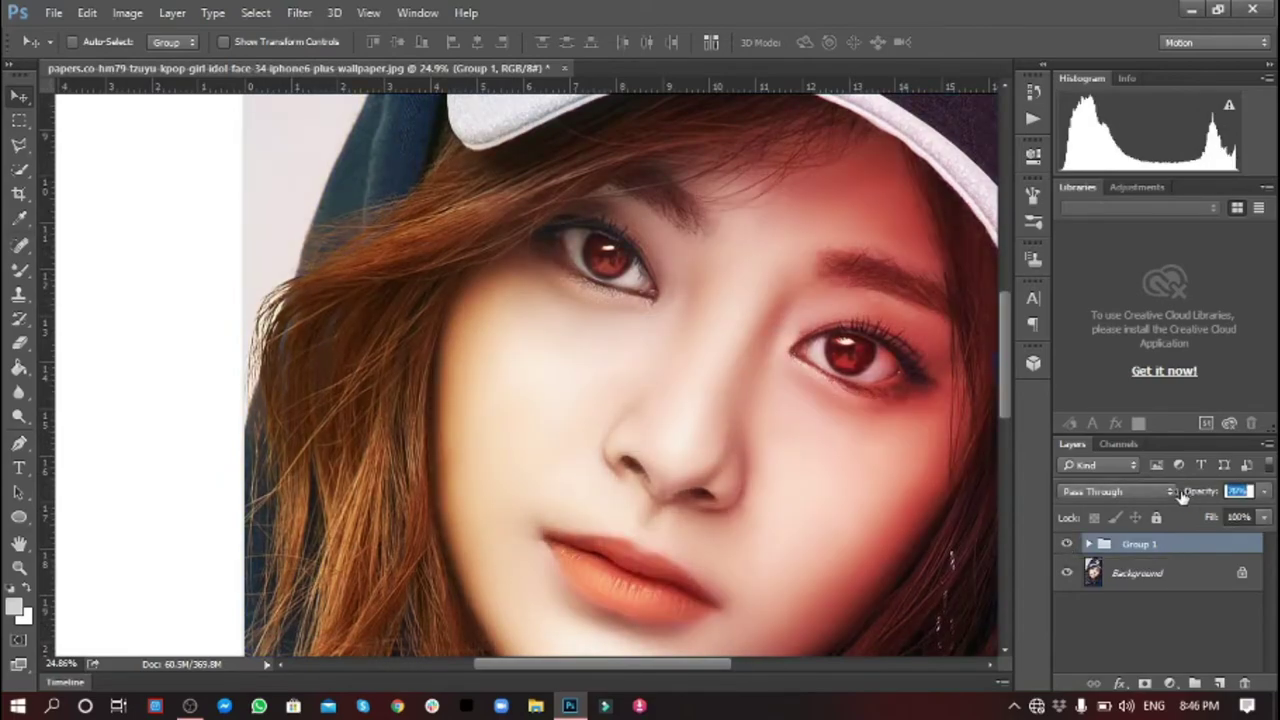
left_click_drag(1183, 494, 1170, 496)
key("alt+bracketleft")
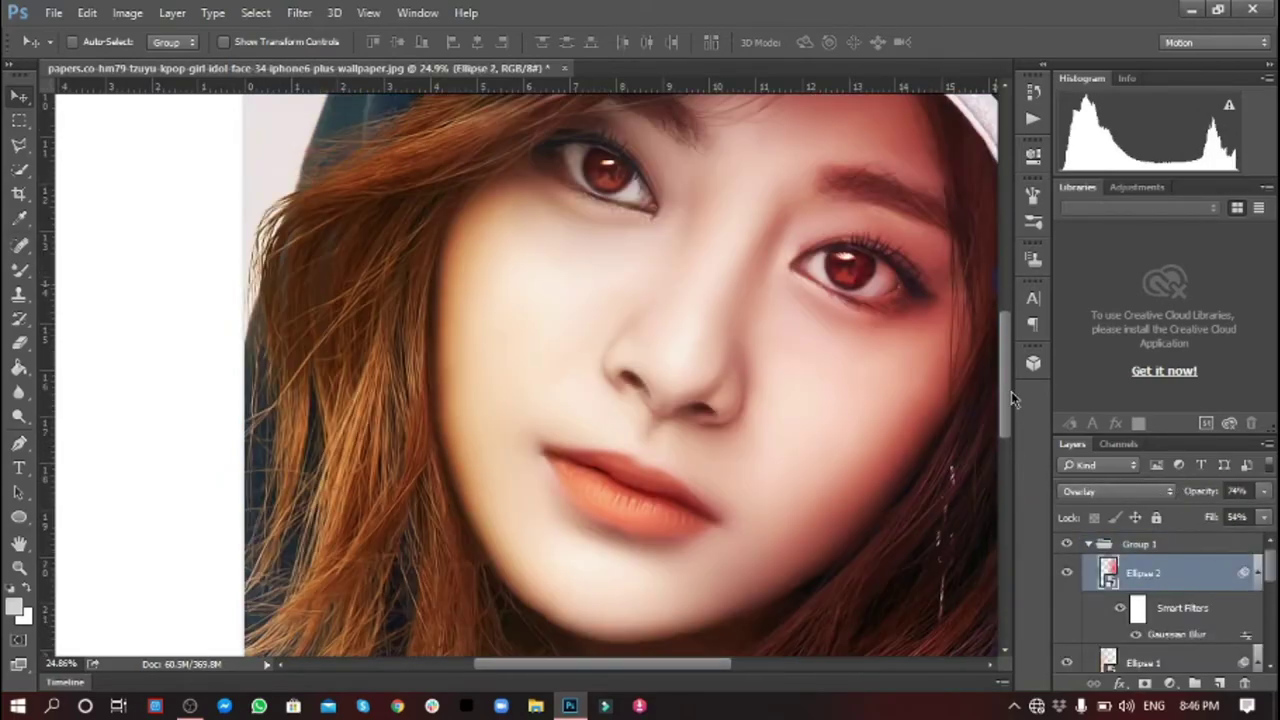
scroll(741, 397, "down", 4)
Add Color Balance (midtones −17, +17, −6) and Brightness/Contrast (−7, 13) adjustments in Group 1.
left_click(1169, 683)
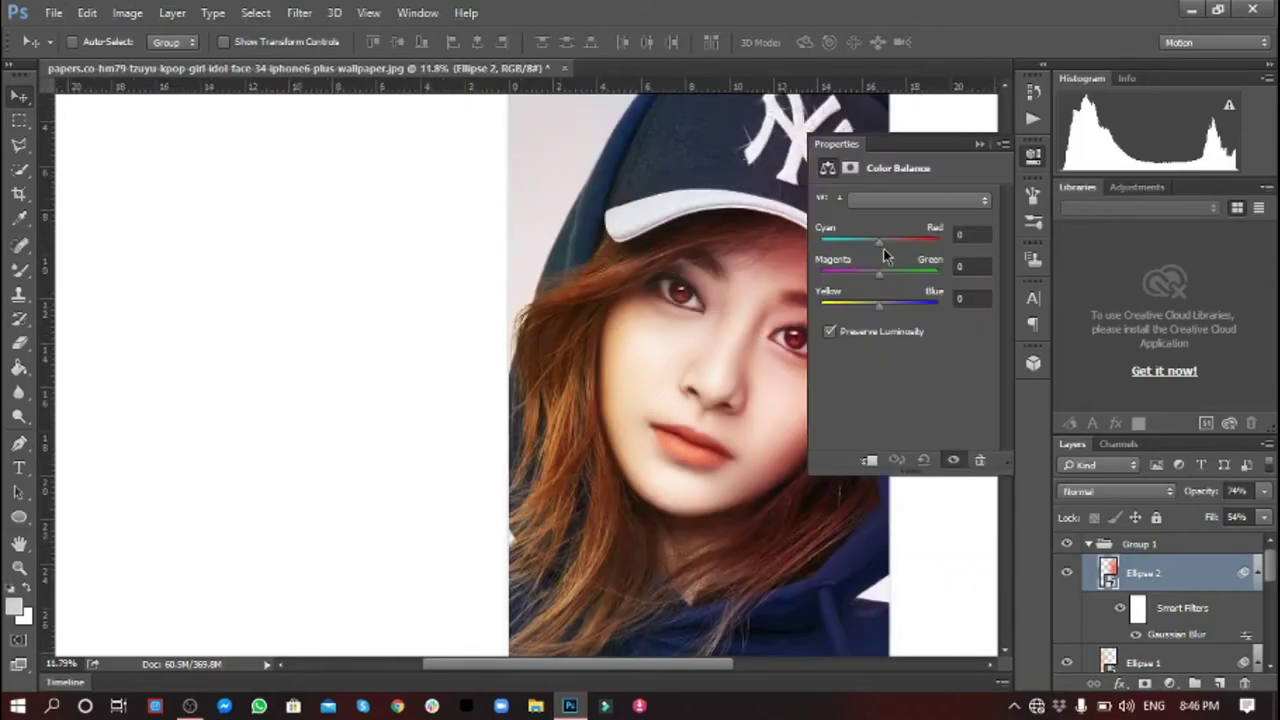
mouse_move(880, 242)
left_mouse_down()
mouse_move(866, 243)
mouse_move(890, 274)
mouse_move(876, 306)
mouse_move(914, 288)
mouse_move(900, 250)
left_mouse_up()
left_click(1169, 683)
left_click(1100, 346)
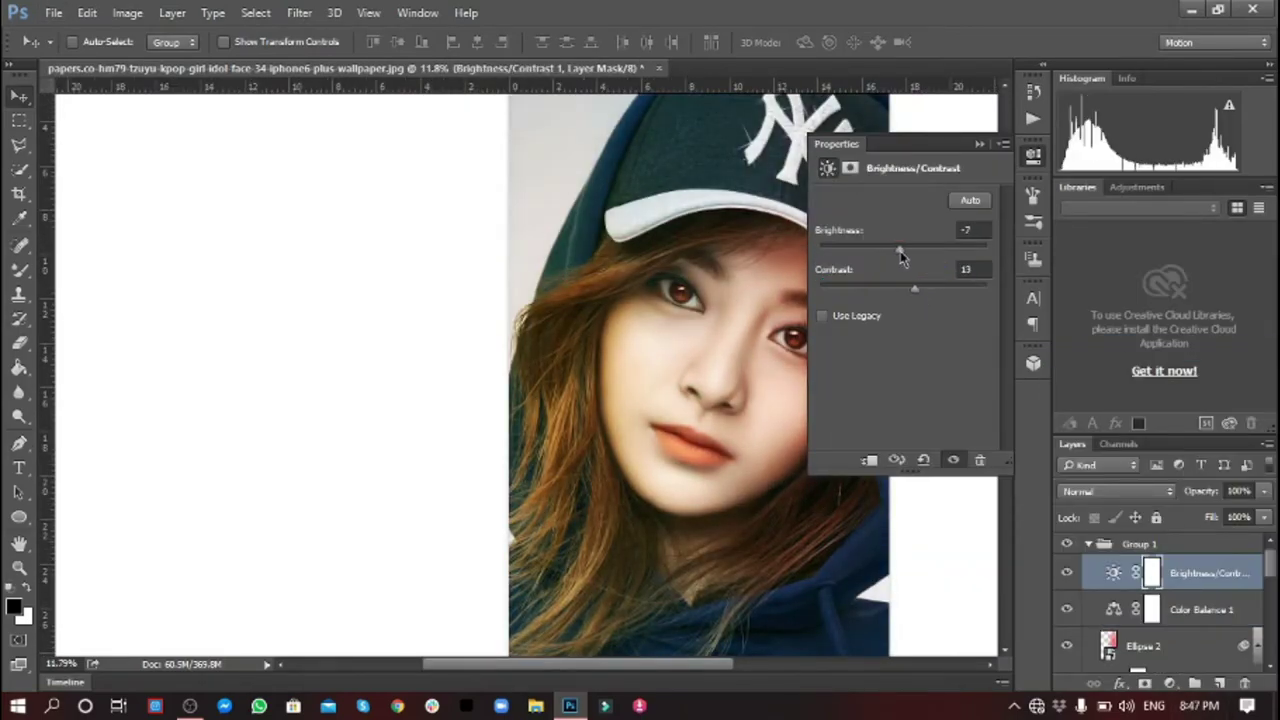
left_click(1117, 491)
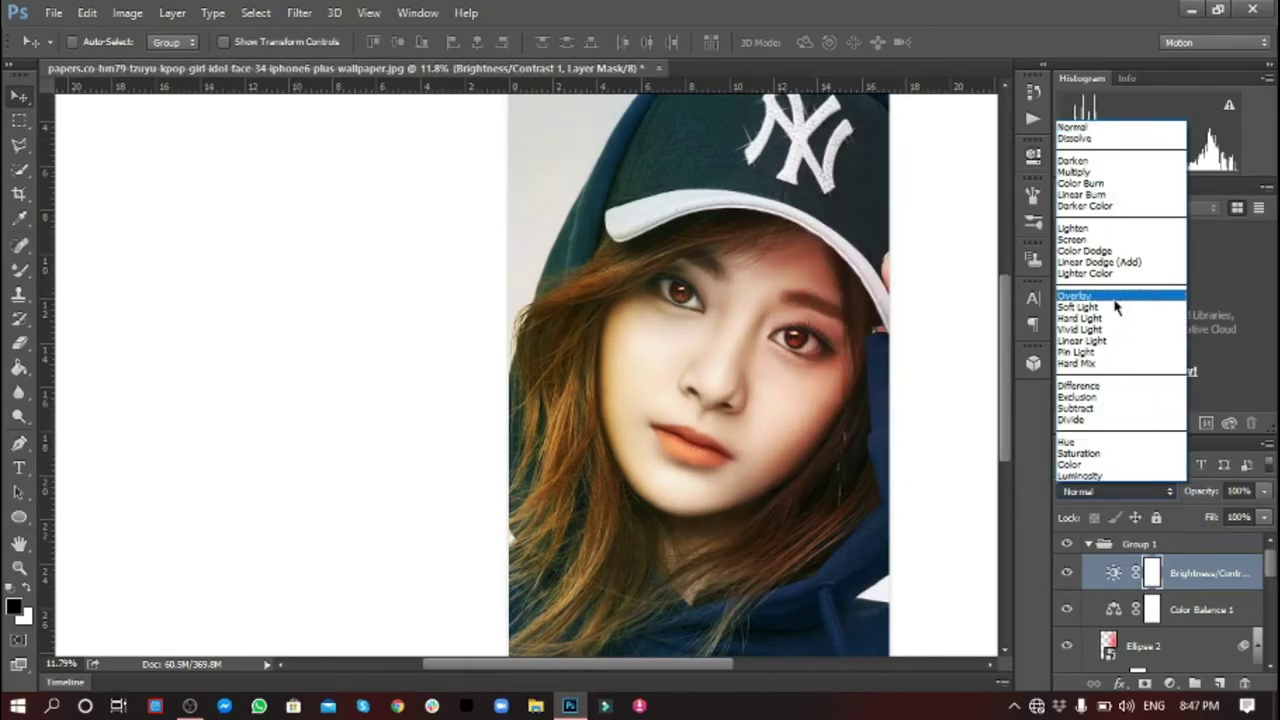
left_click(1115, 297)
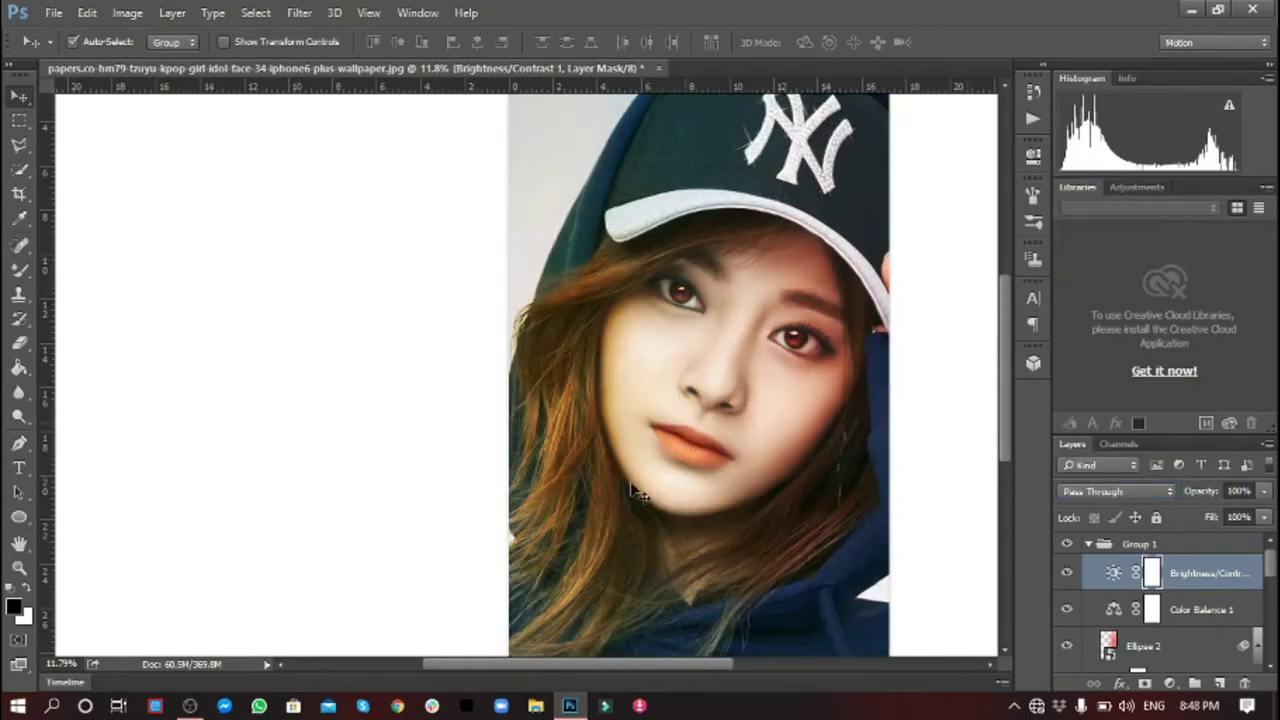
left_click_drag(637, 493, 472, 493)
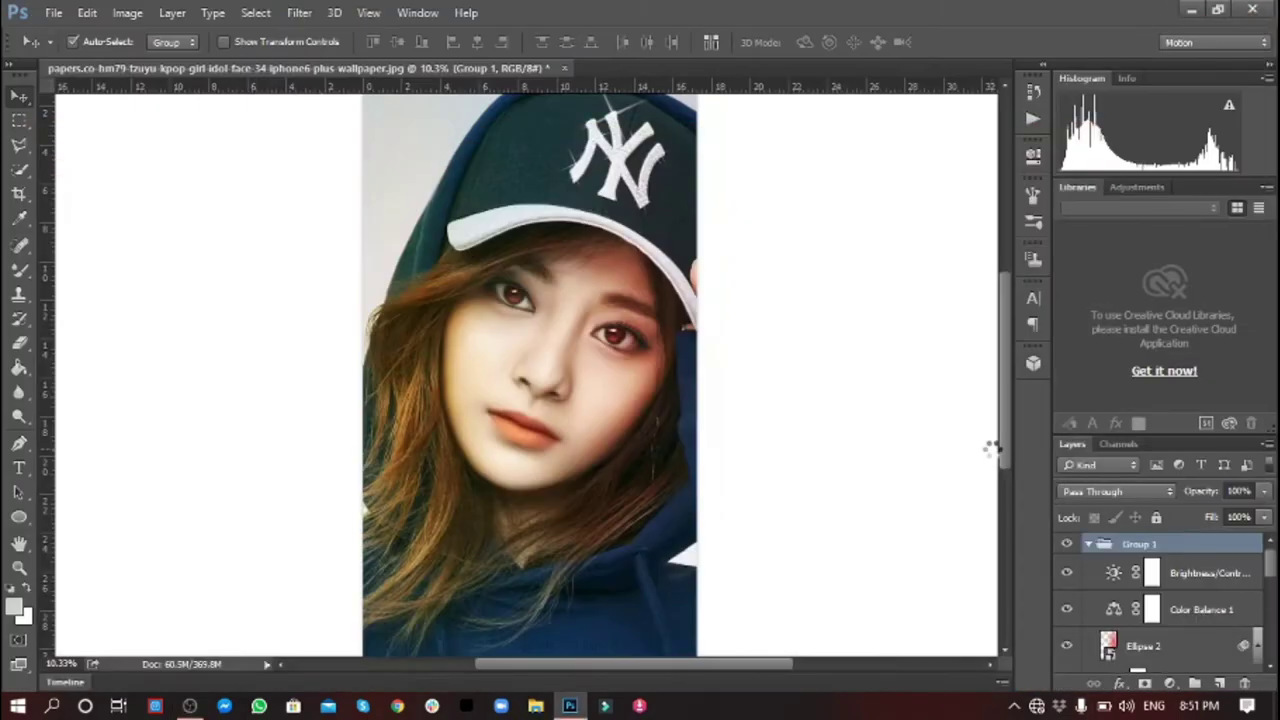
Stamp the visible layers into Layer 1 and apply GREYCstoration with Strength 200.
key("ctrl+shift+alt+e")
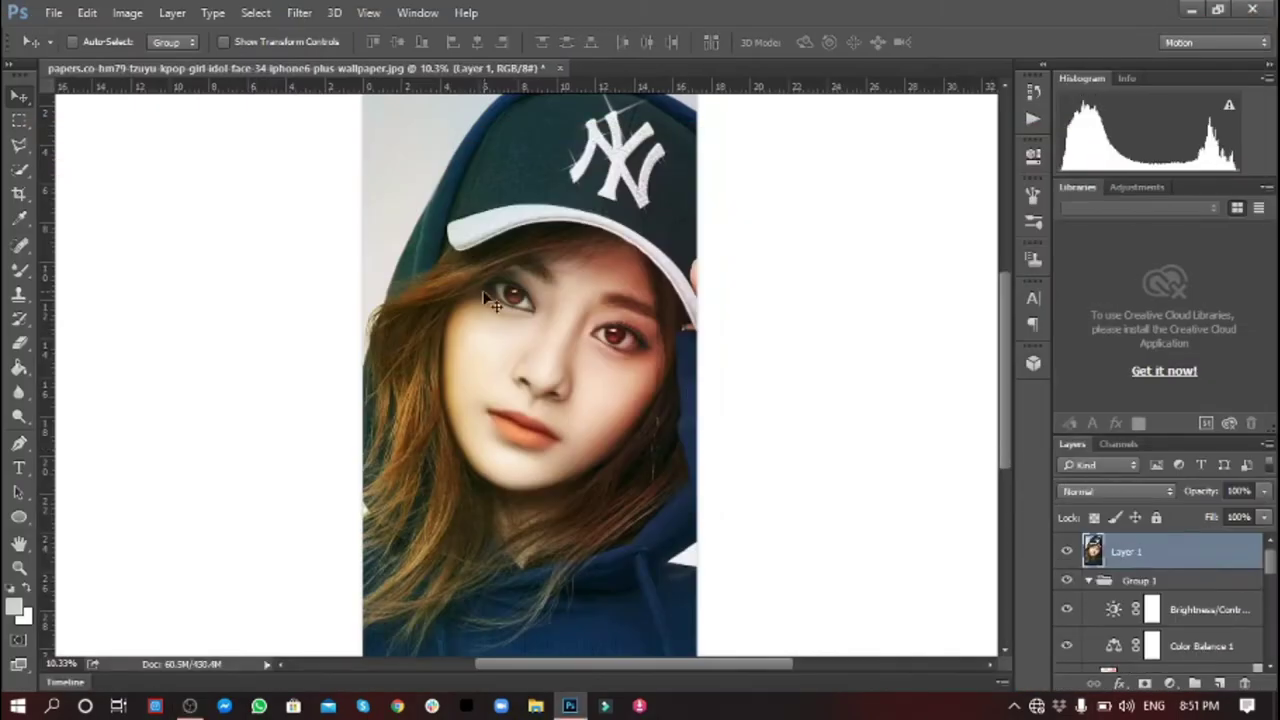
left_click(299, 12)
left_click(340, 37)
double_click(815, 191)
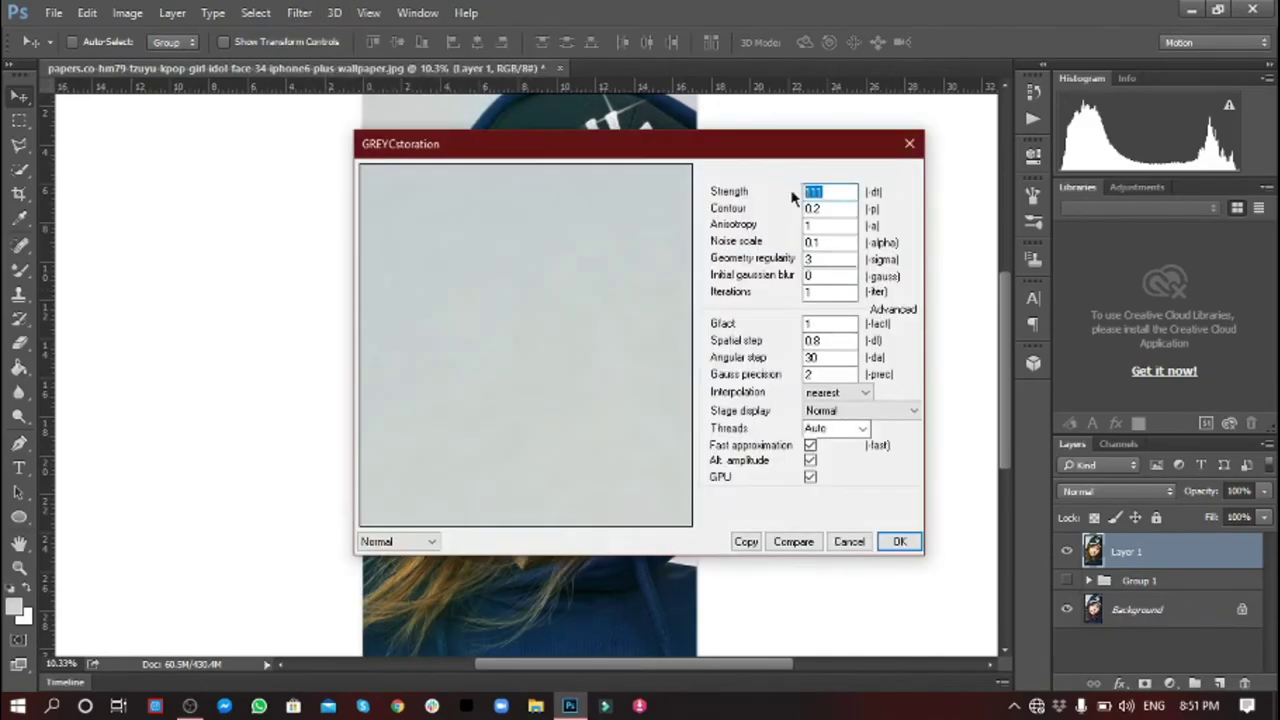
type("200")
key("Return")
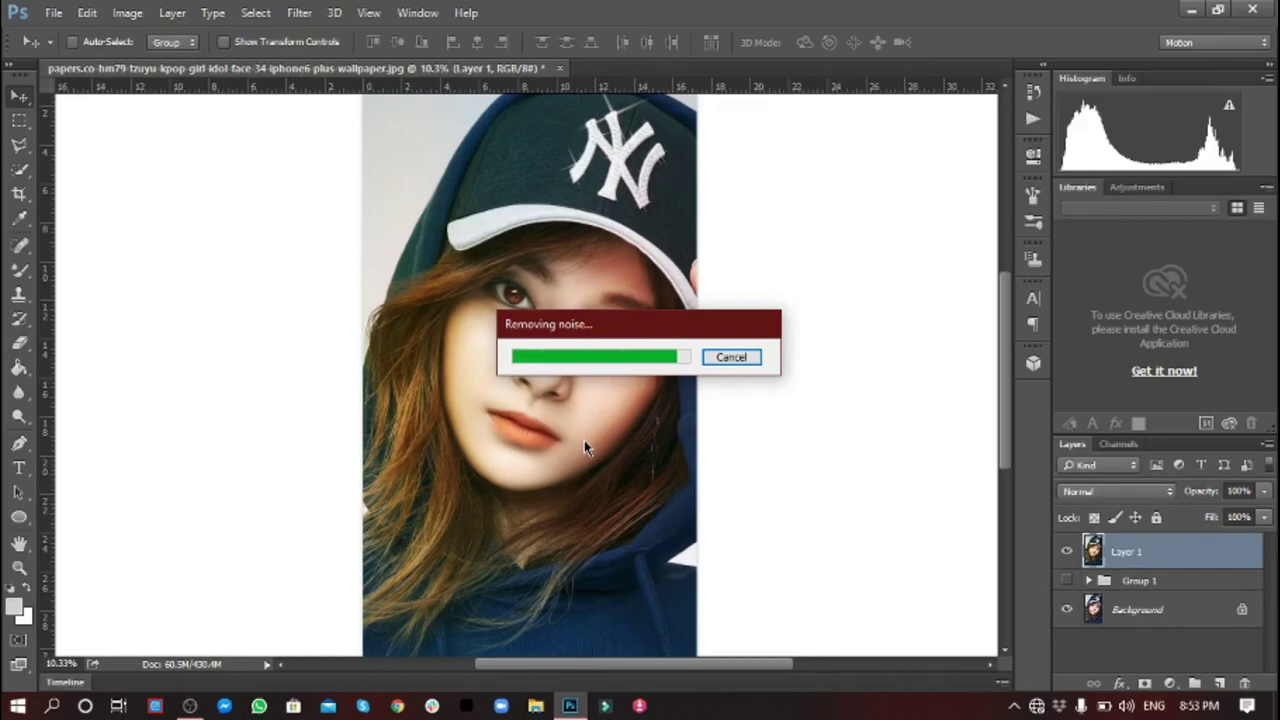
scroll(457, 343, "up", 1)
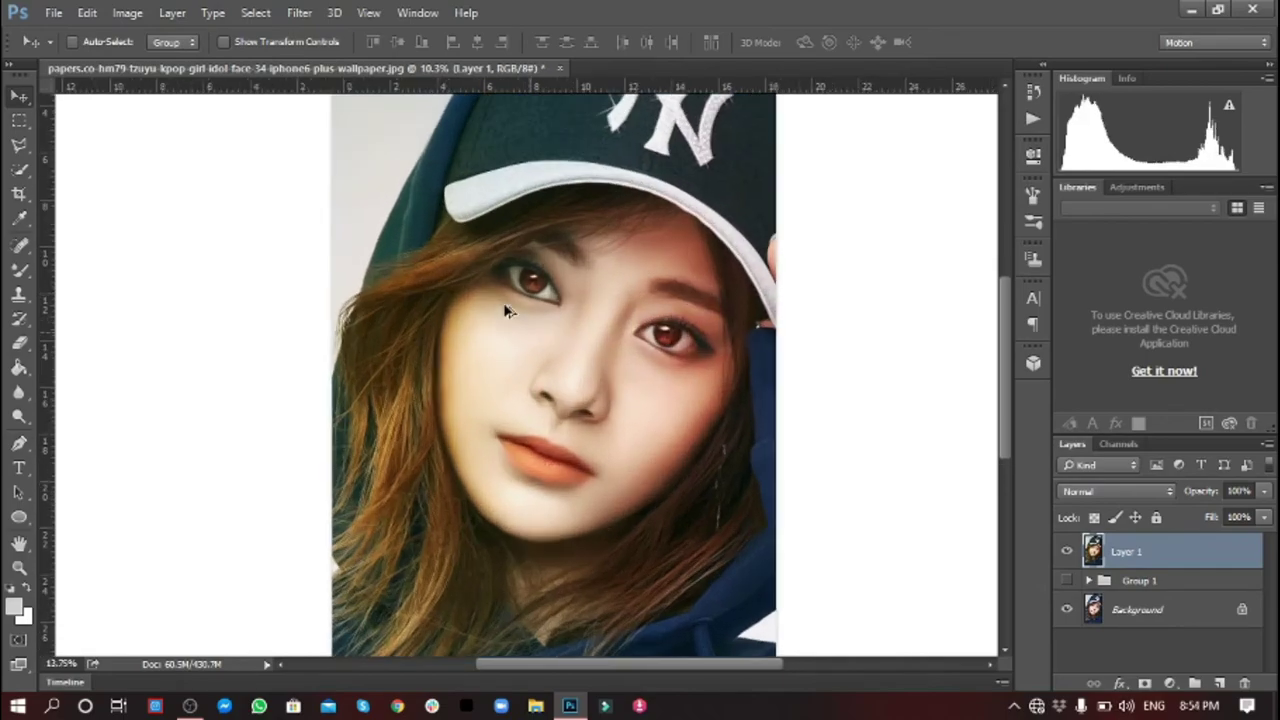
scroll(530, 335, "up", 1)
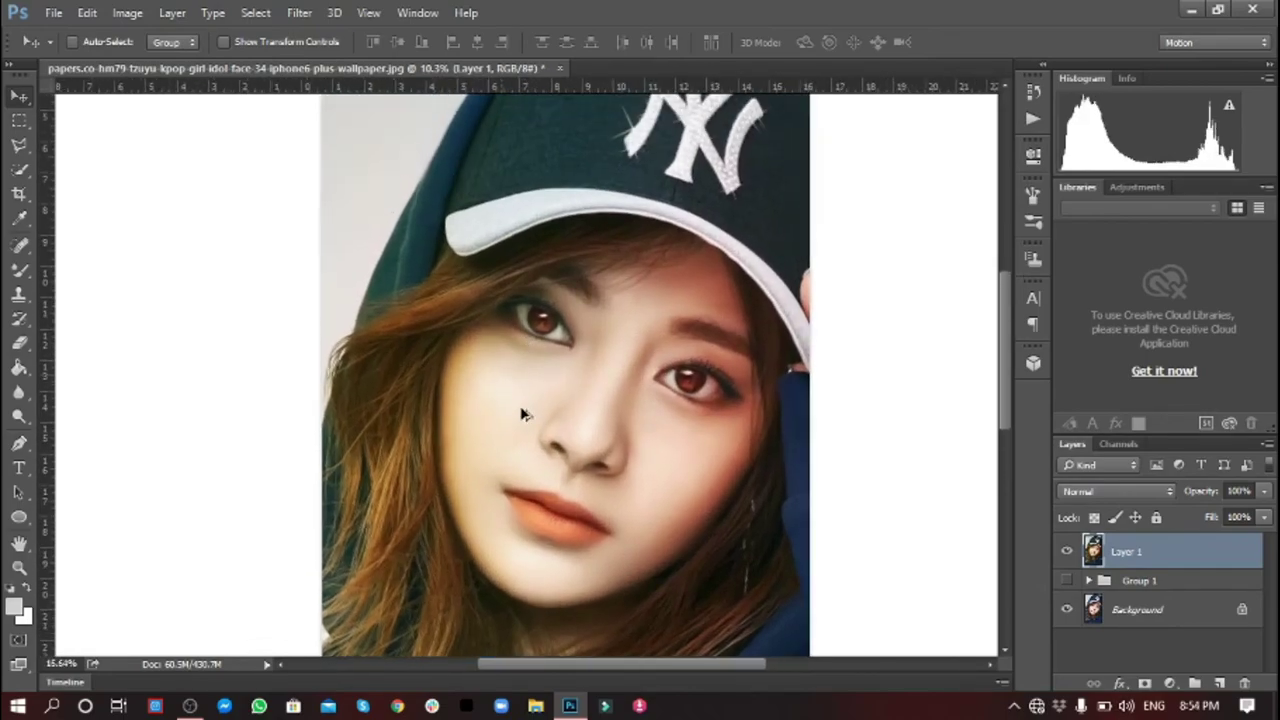
scroll(522, 415, "up", 2)
scroll(728, 415, "up", 2)
scroll(728, 415, "up", 1)
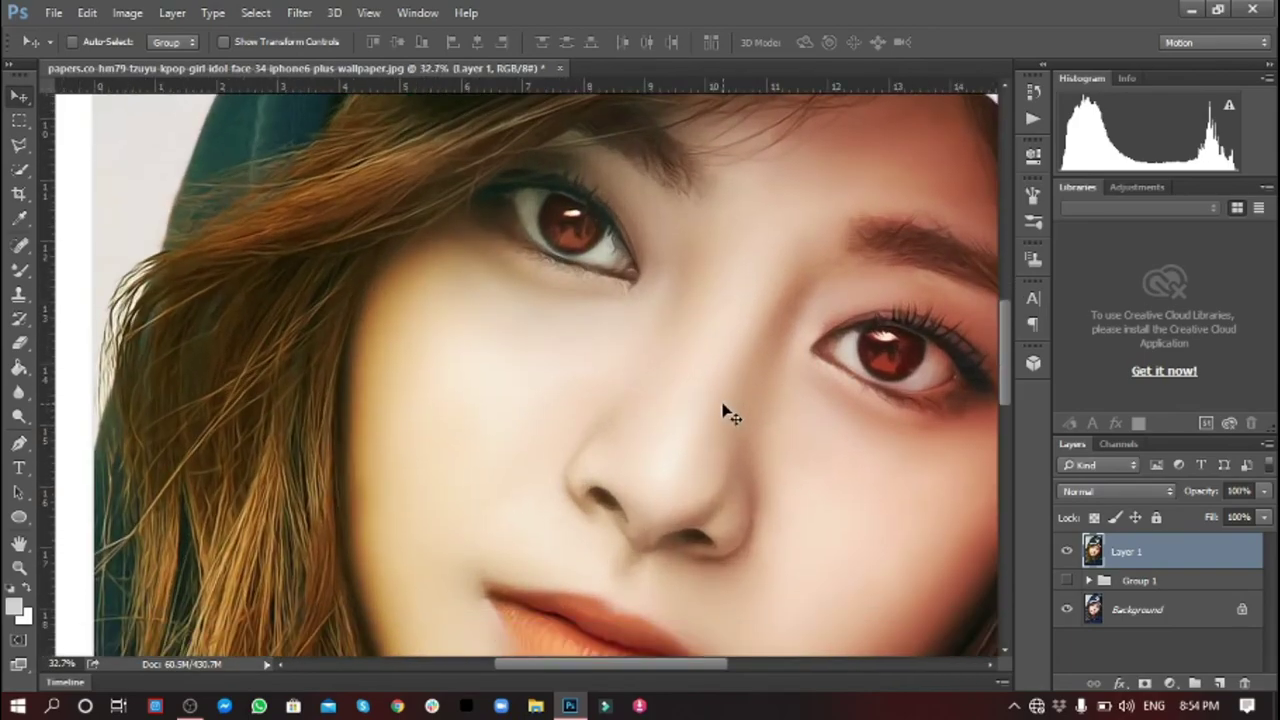
scroll(728, 415, "right", 2)
left_click(1067, 553)
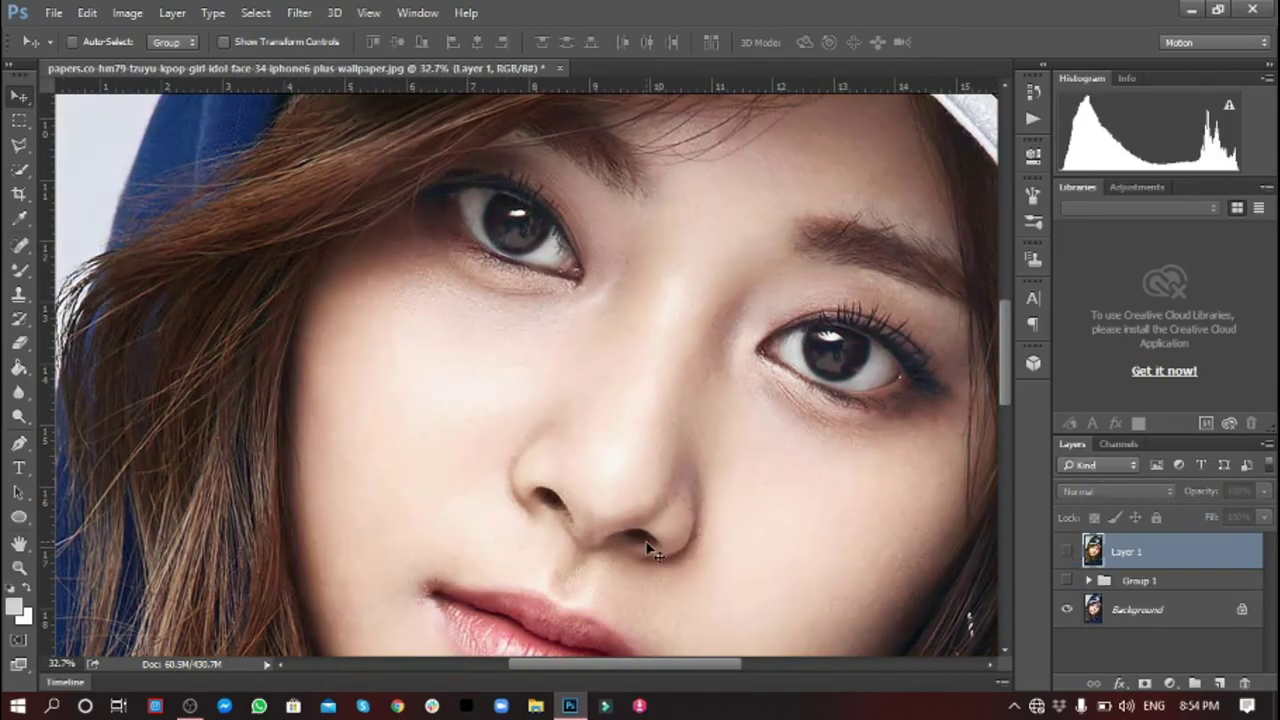
left_click(1066, 553)
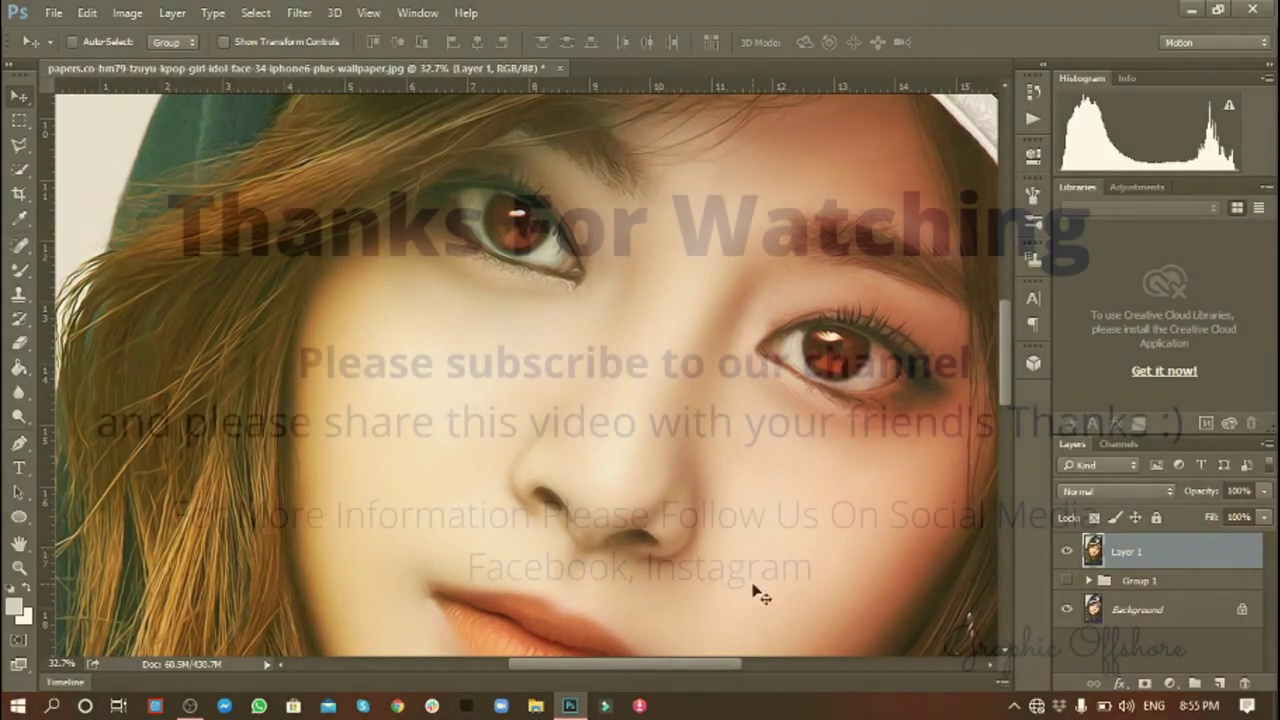